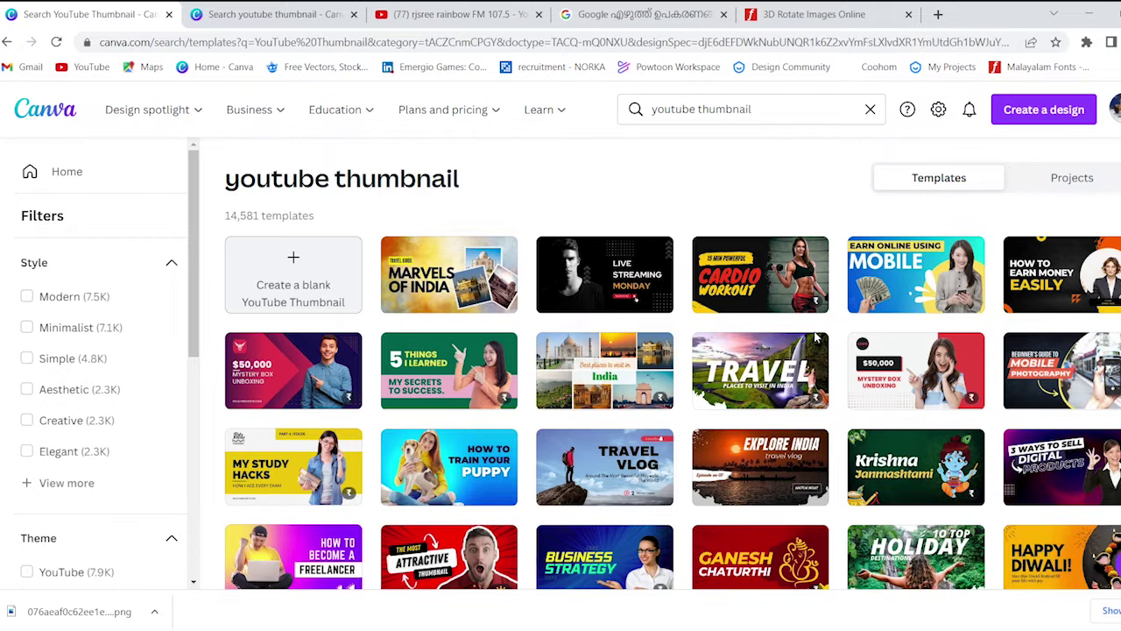
Search the template library for "youtube thumbnails" using the suggested query.
{"action": "scroll", "coordinate": [879, 318], "scroll_direction": "down", "scroll_amount": 7}
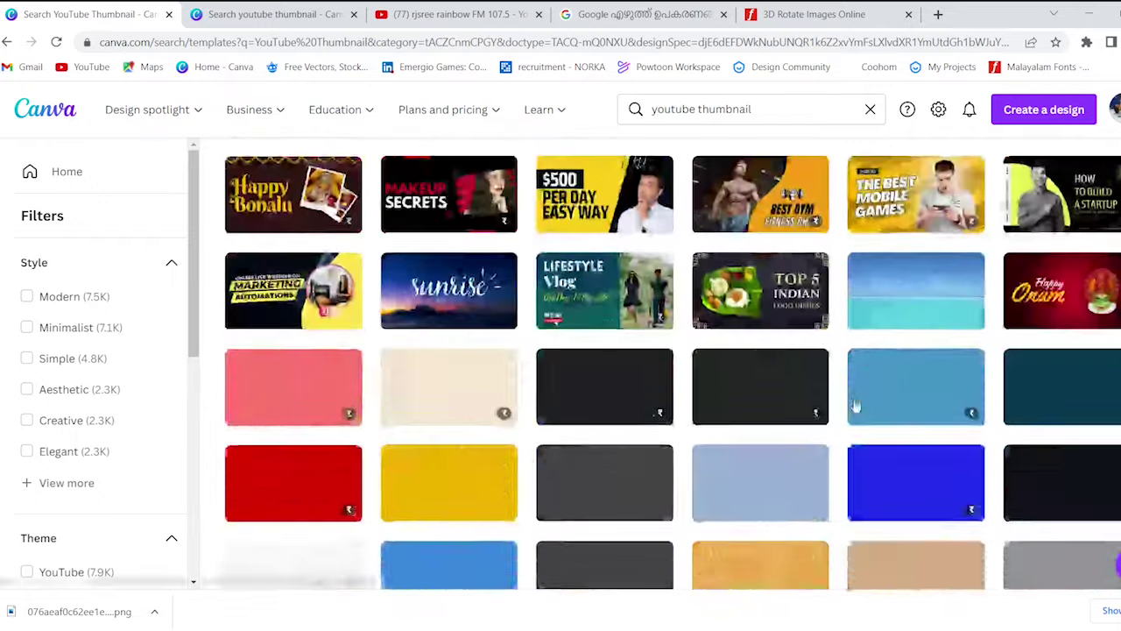
{"action": "scroll", "coordinate": [862, 393], "scroll_direction": "up", "scroll_amount": 2}
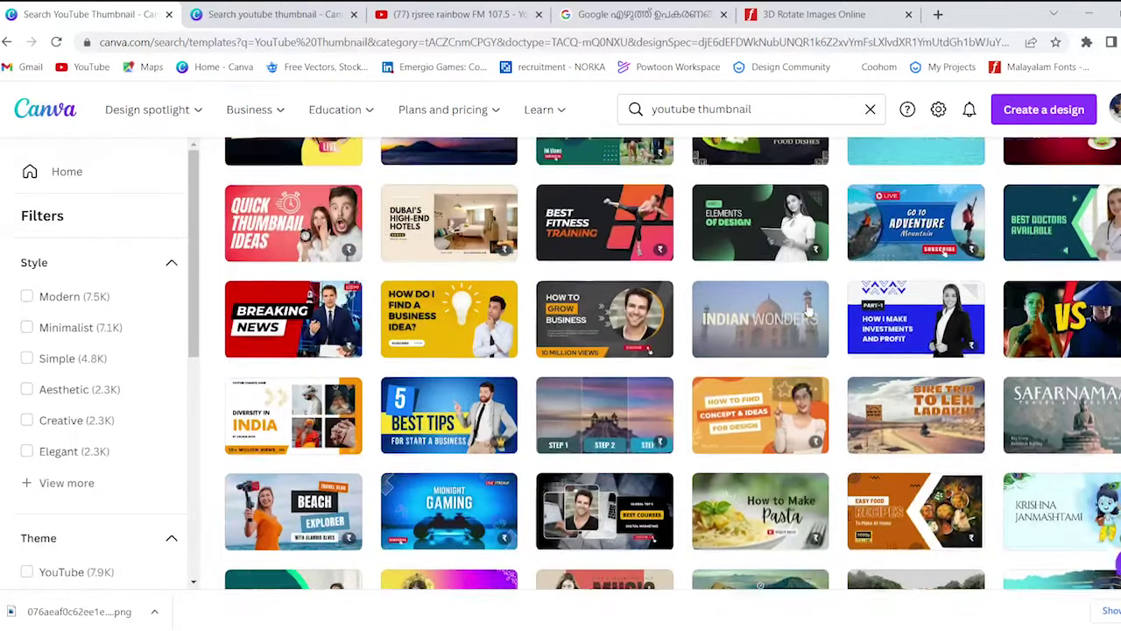
{"action": "left_click_drag", "start_coordinate": [780, 106], "coordinate": [659, 121]}
{"action": "left_click", "coordinate": [796, 115]}
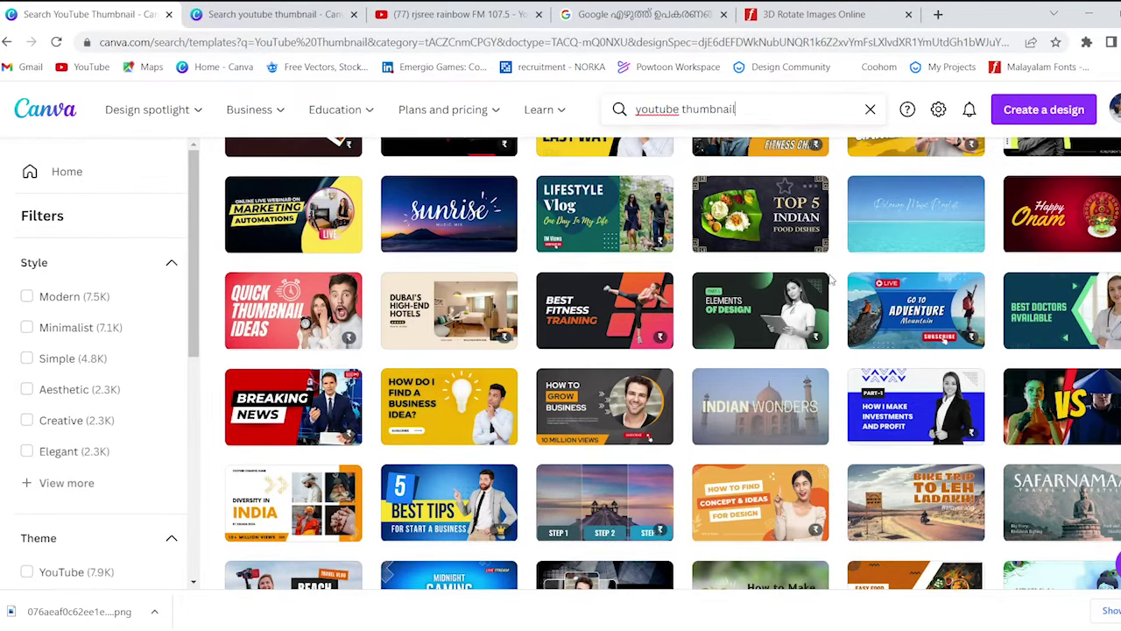
{"action": "scroll", "coordinate": [892, 397], "scroll_direction": "down", "scroll_amount": 3}
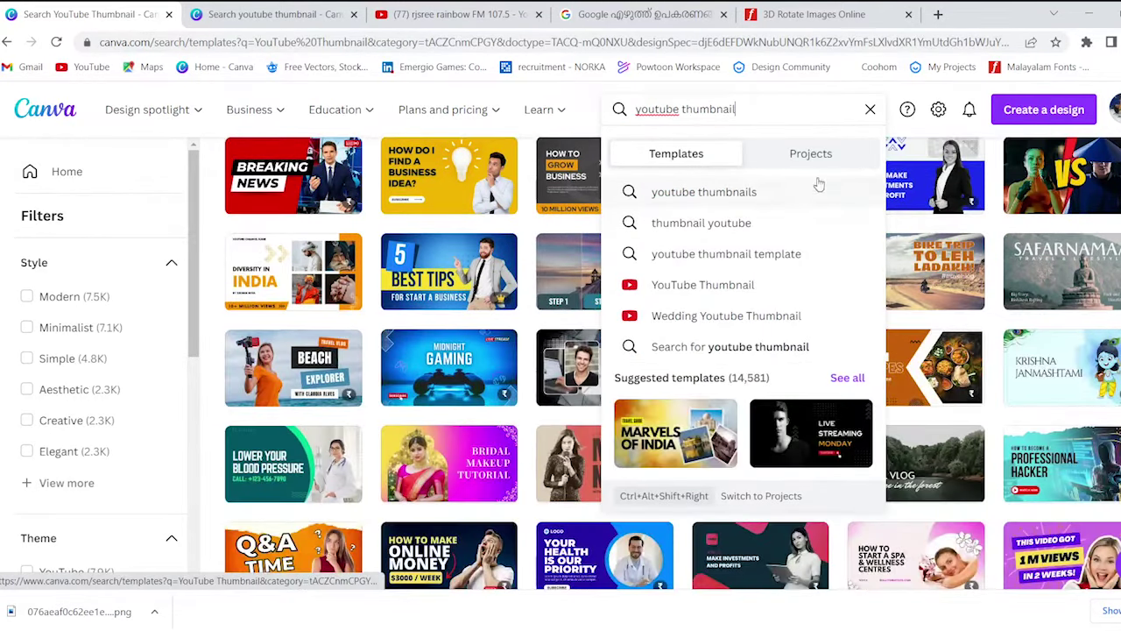
{"action": "left_click", "coordinate": [720, 196]}
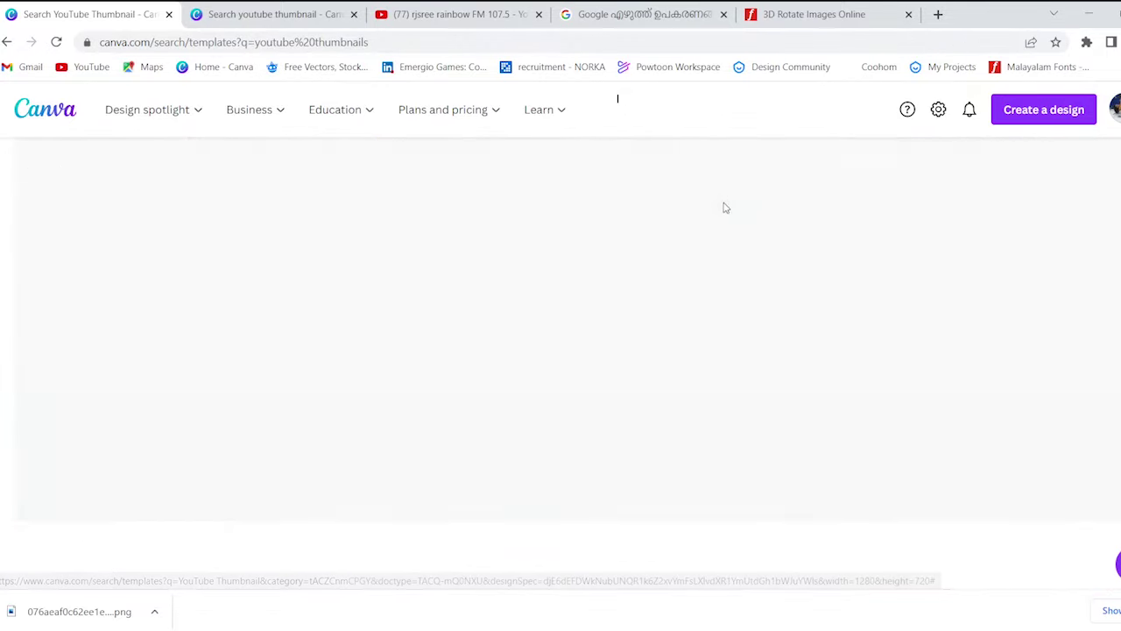
Filter the thumbnail templates by the Modern style and the YouTube theme.
{"action": "scroll", "coordinate": [746, 253], "scroll_direction": "down", "scroll_amount": 3}
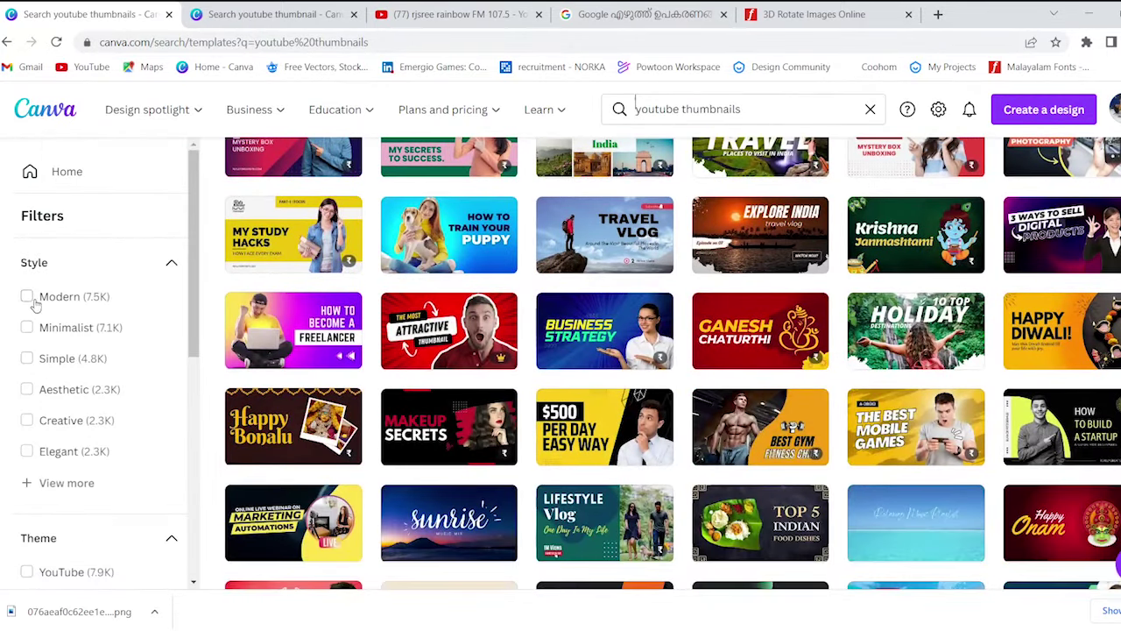
{"action": "left_click", "coordinate": [34, 300]}
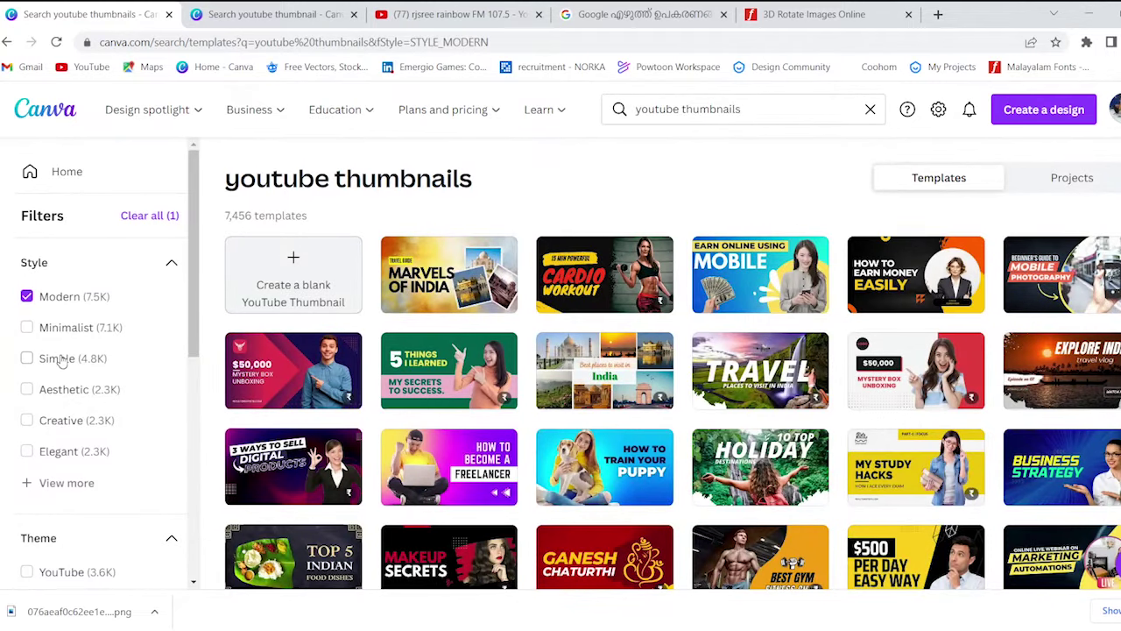
{"action": "scroll", "coordinate": [61, 359], "scroll_direction": "down", "scroll_amount": 5}
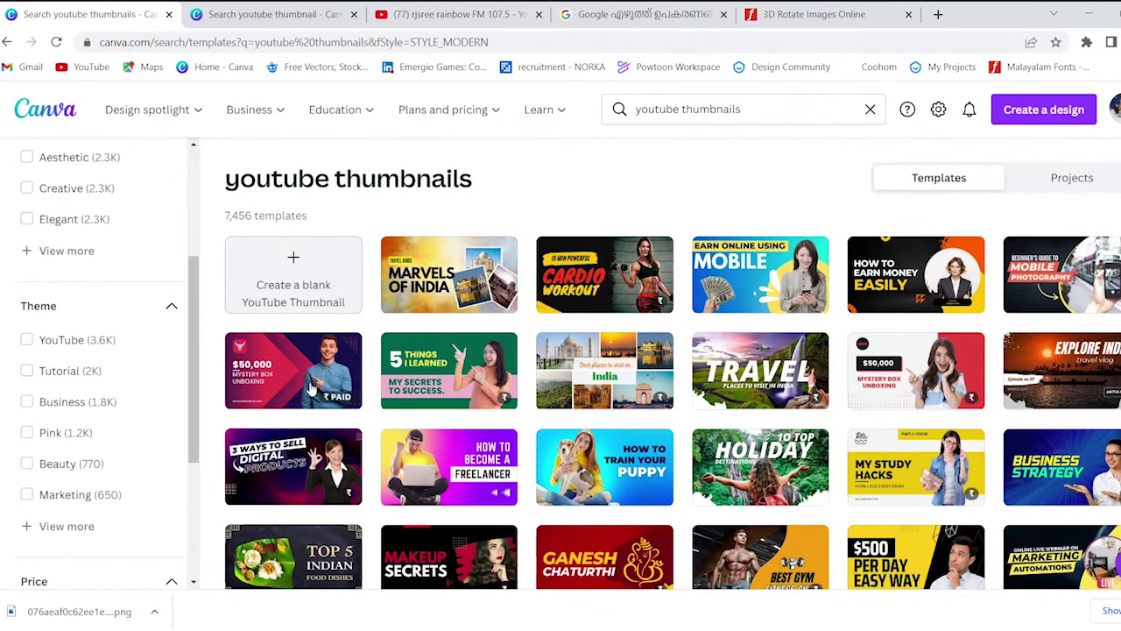
{"action": "scroll", "coordinate": [324, 399], "scroll_direction": "down", "scroll_amount": 2}
{"action": "left_click", "coordinate": [26, 340]}
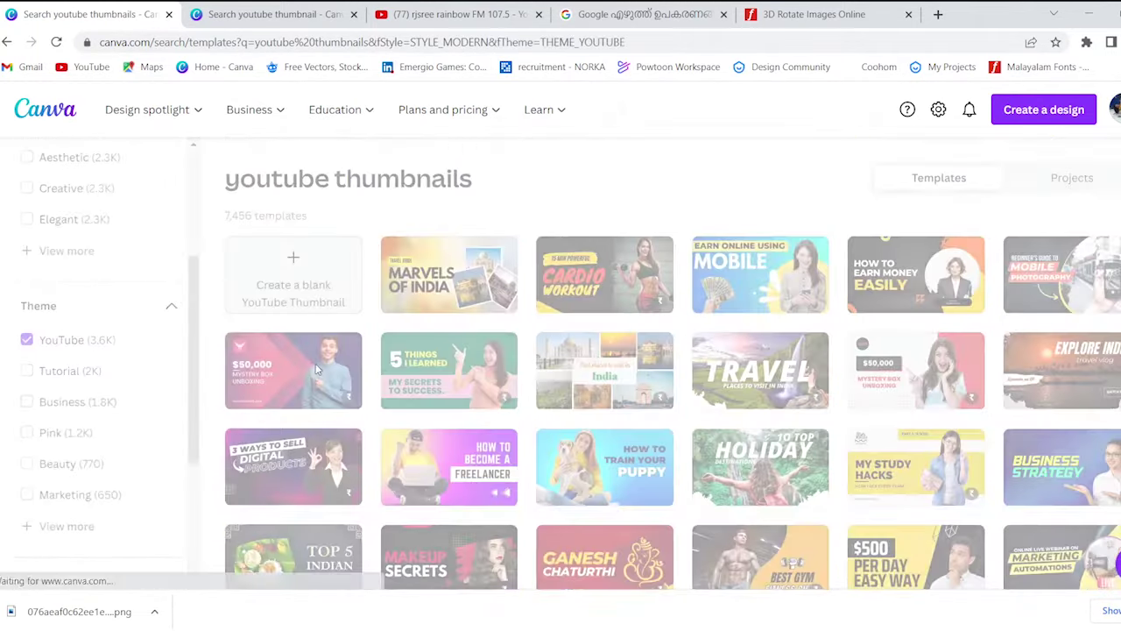
Narrow the template results to the near-black colour, the last swatch in the colour filter.
{"action": "scroll", "coordinate": [371, 371], "scroll_direction": "down", "scroll_amount": 5}
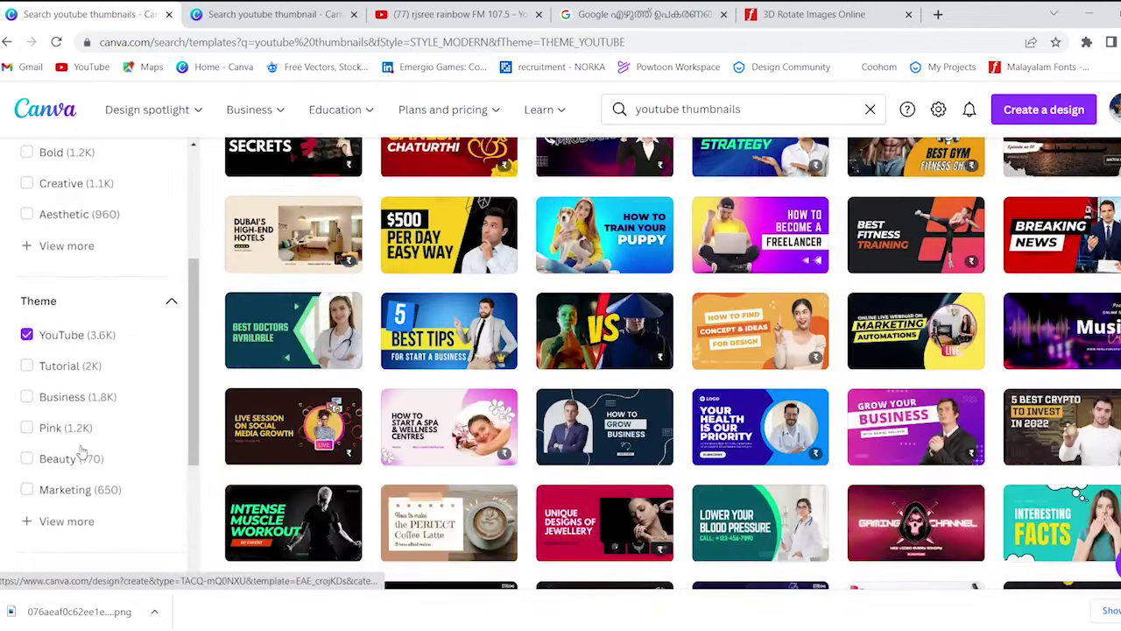
{"action": "scroll", "coordinate": [96, 458], "scroll_direction": "down", "scroll_amount": 3}
{"action": "scroll", "coordinate": [113, 457], "scroll_direction": "down", "scroll_amount": 1}
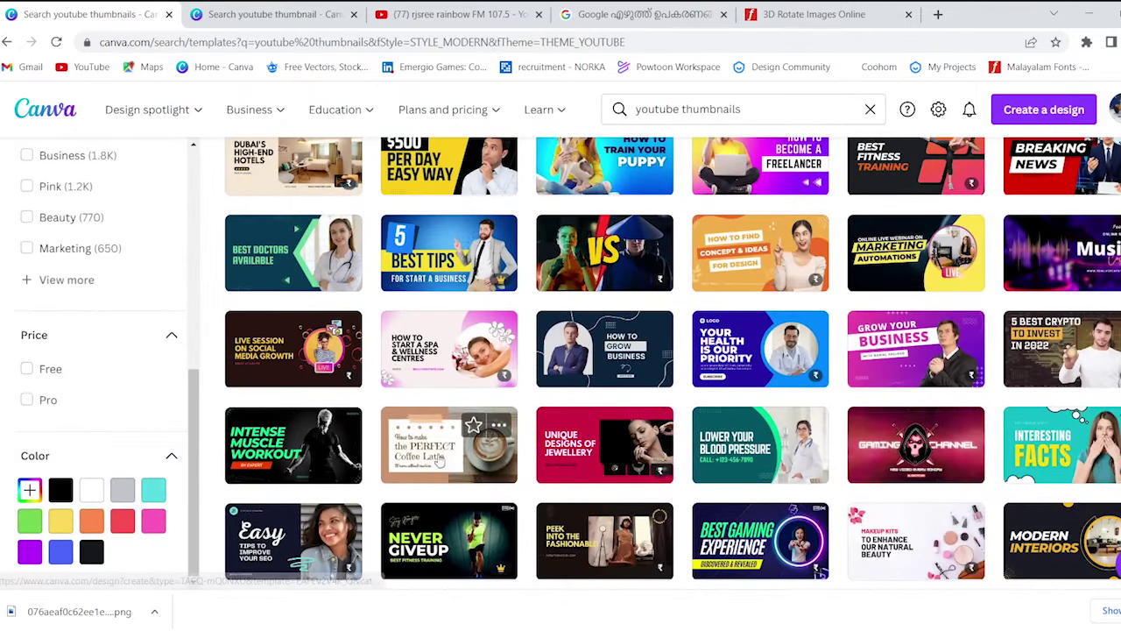
{"action": "scroll", "coordinate": [85, 519], "scroll_direction": "down", "scroll_amount": 2}
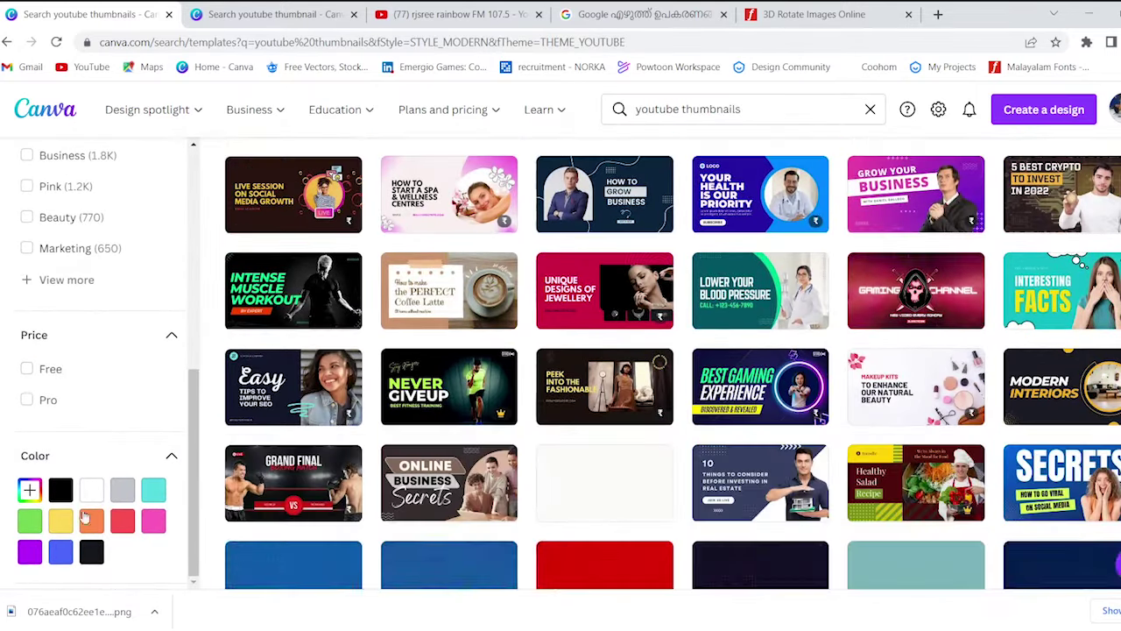
{"action": "left_click", "coordinate": [93, 555]}
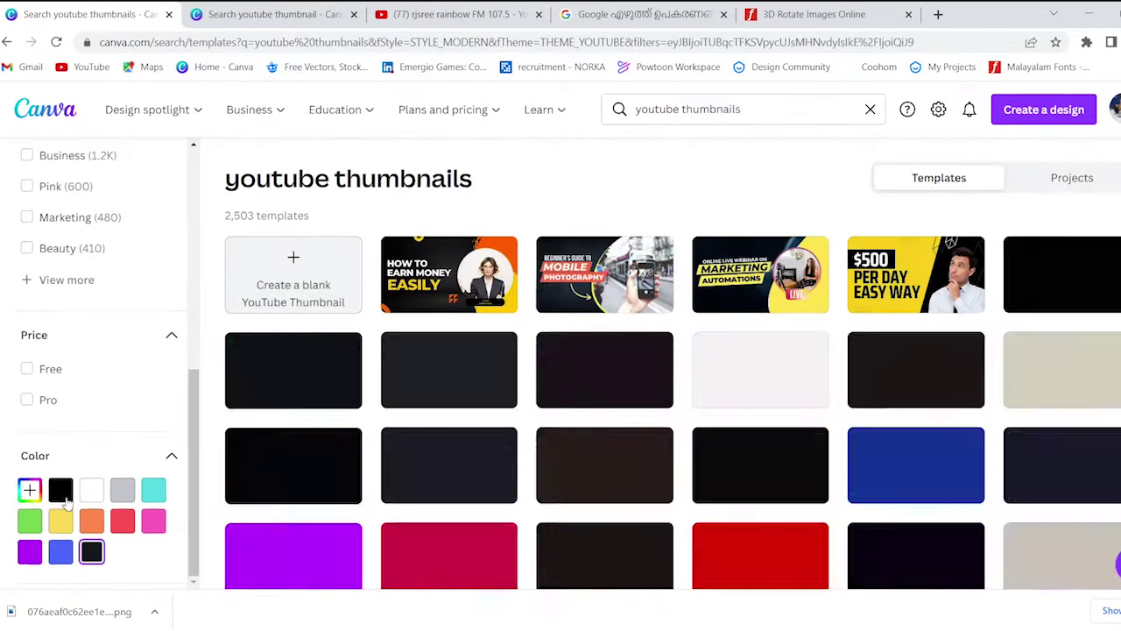
Look through the filtered dark YouTube thumbnail templates for a suitable design.
{"action": "scroll", "coordinate": [555, 458], "scroll_direction": "down", "scroll_amount": 1}
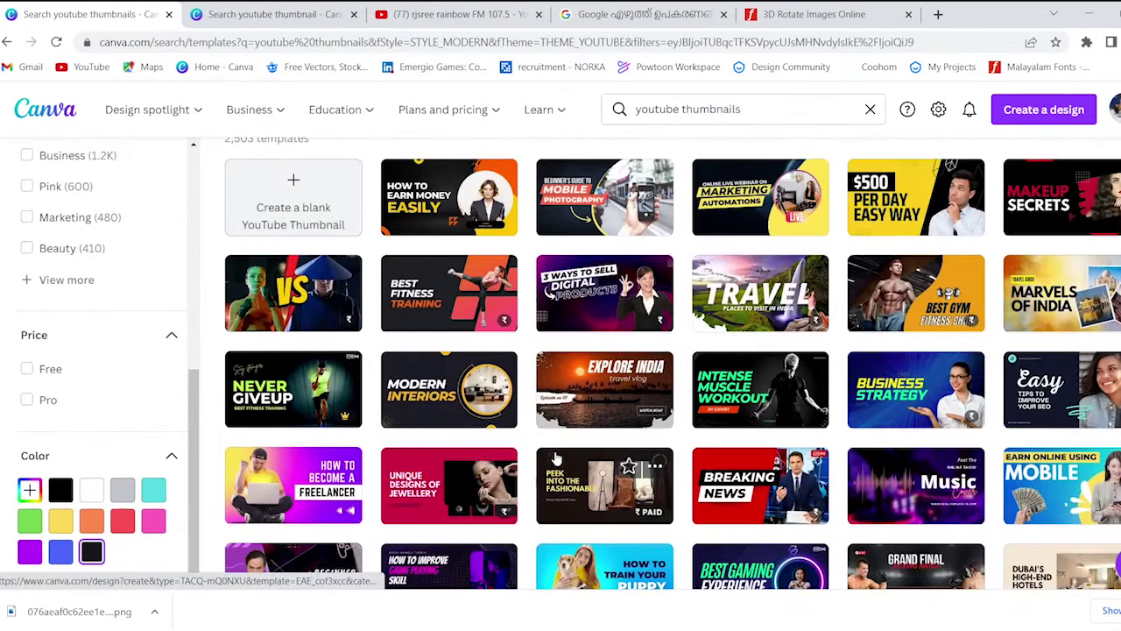
{"action": "scroll", "coordinate": [659, 465], "scroll_direction": "down", "scroll_amount": 2}
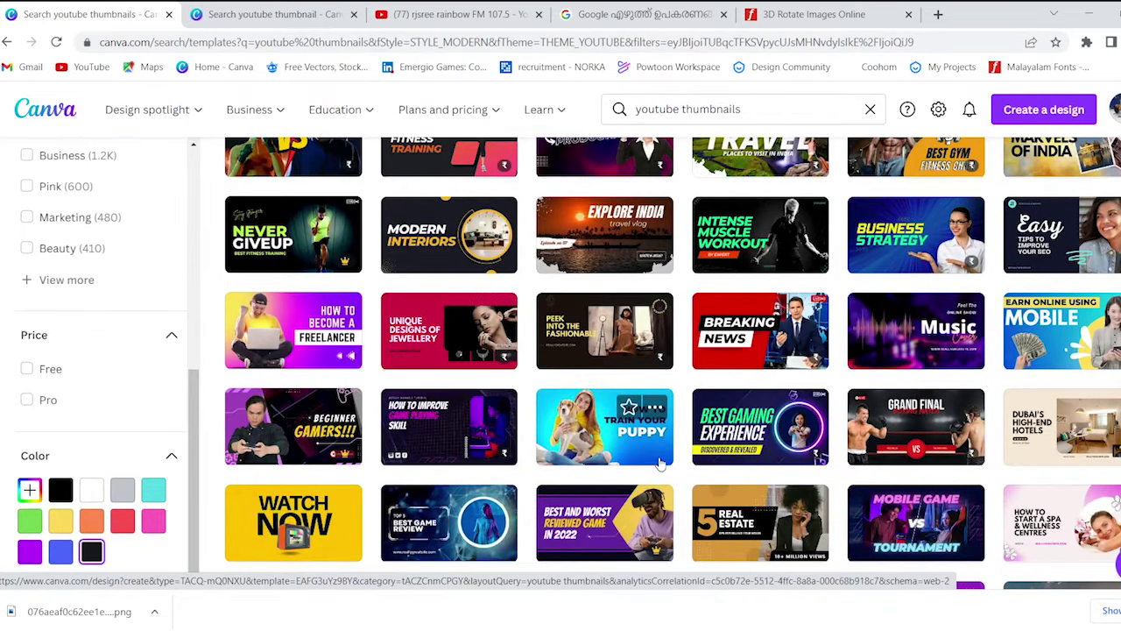
{"action": "scroll", "coordinate": [661, 464], "scroll_direction": "down", "scroll_amount": 2}
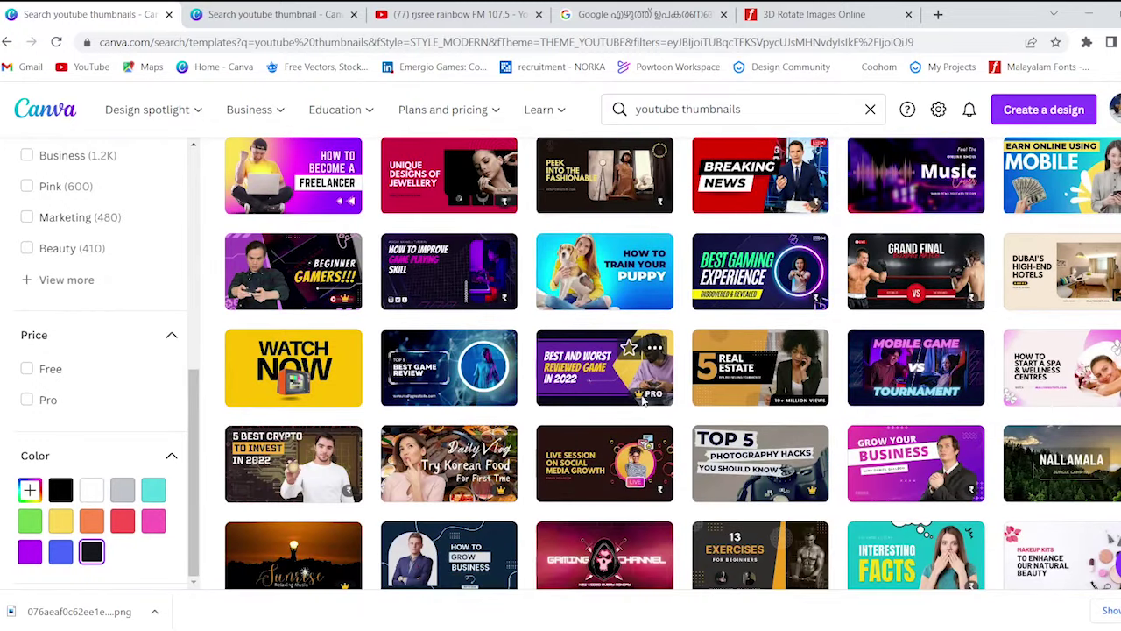
{"action": "scroll", "coordinate": [936, 449], "scroll_direction": "down", "scroll_amount": 1}
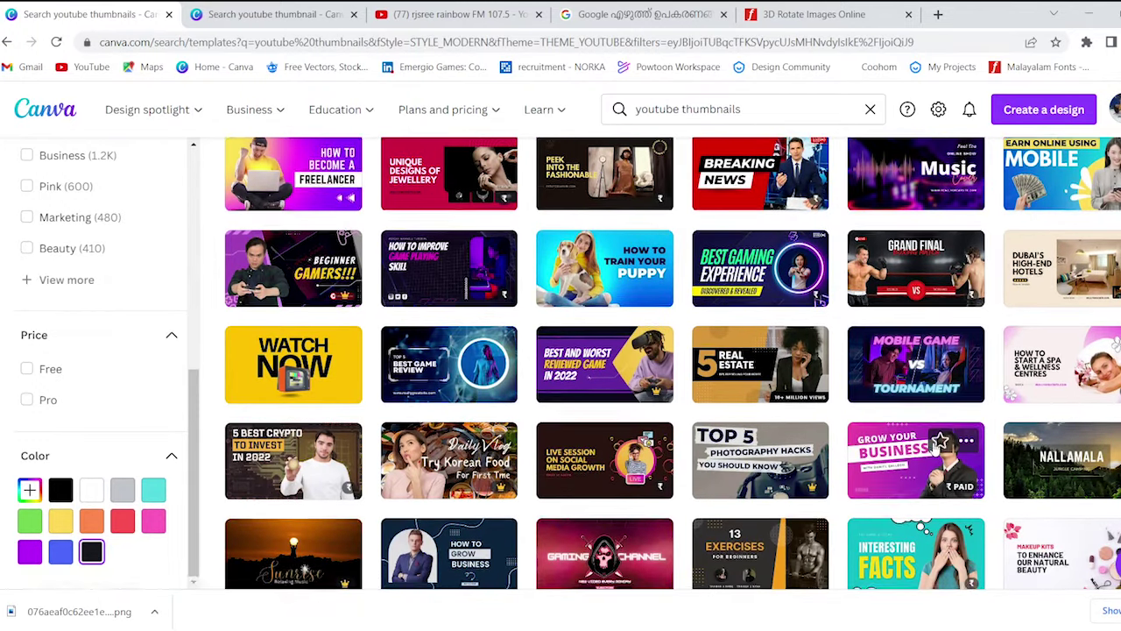
{"action": "scroll", "coordinate": [935, 449], "scroll_direction": "down", "scroll_amount": 2}
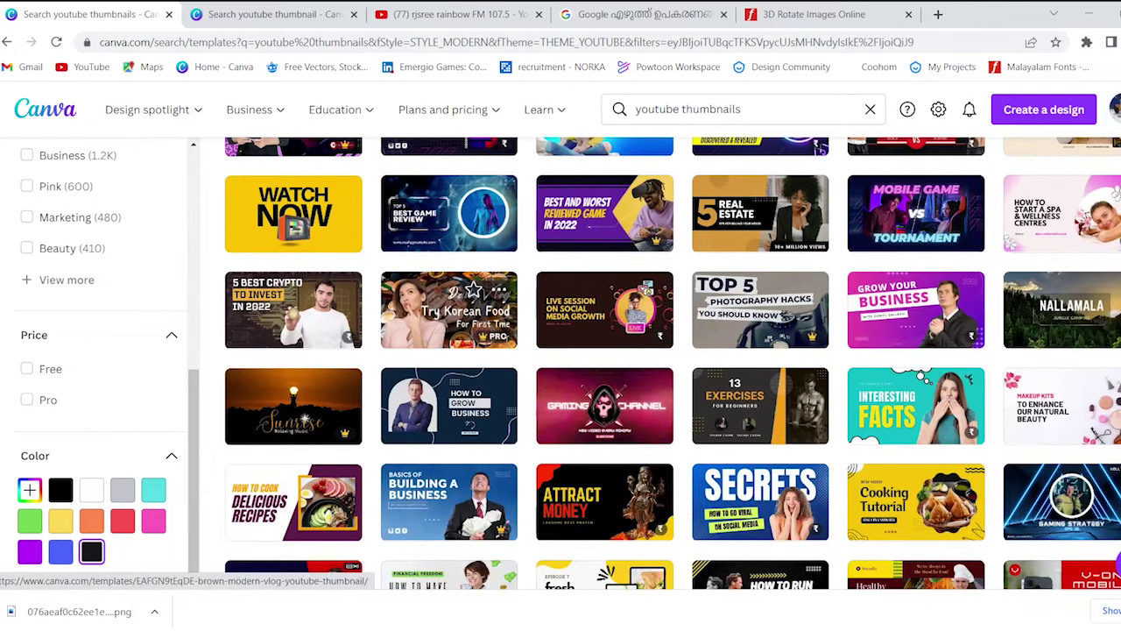
{"action": "scroll", "coordinate": [782, 386], "scroll_direction": "up", "scroll_amount": 3}
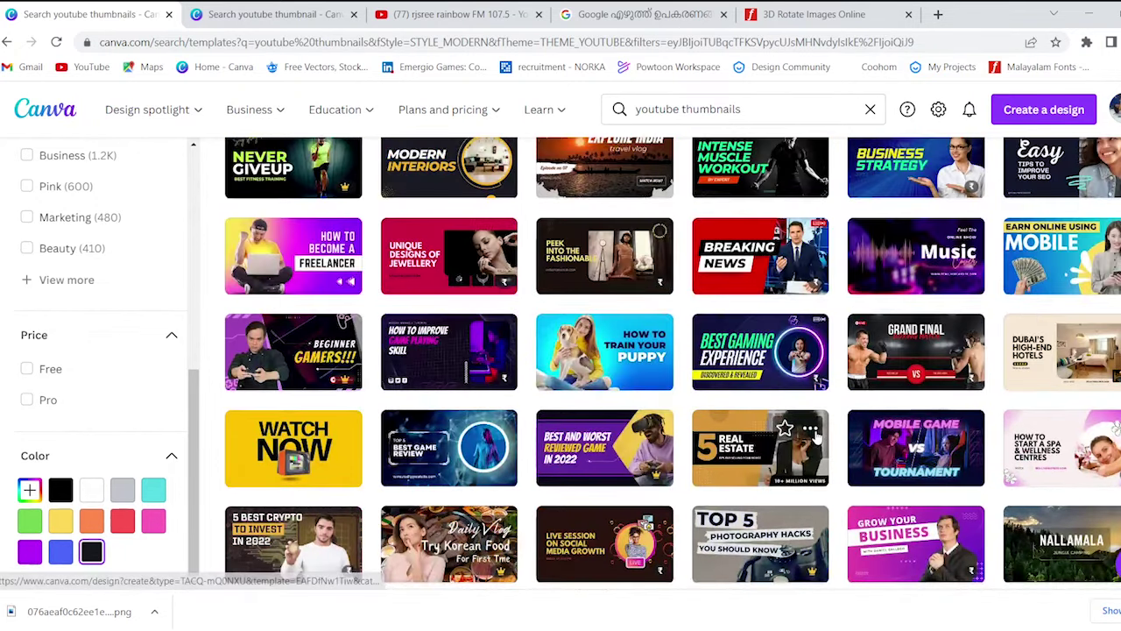
{"action": "scroll", "coordinate": [814, 435], "scroll_direction": "up", "scroll_amount": 3}
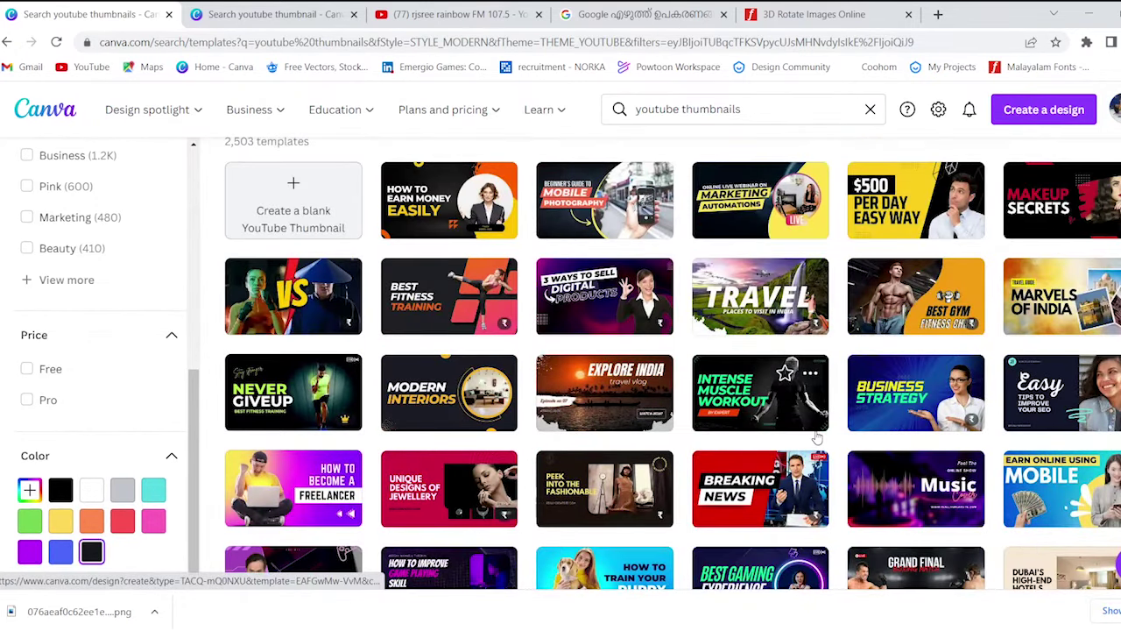
{"action": "scroll", "coordinate": [817, 435], "scroll_direction": "up", "scroll_amount": 1}
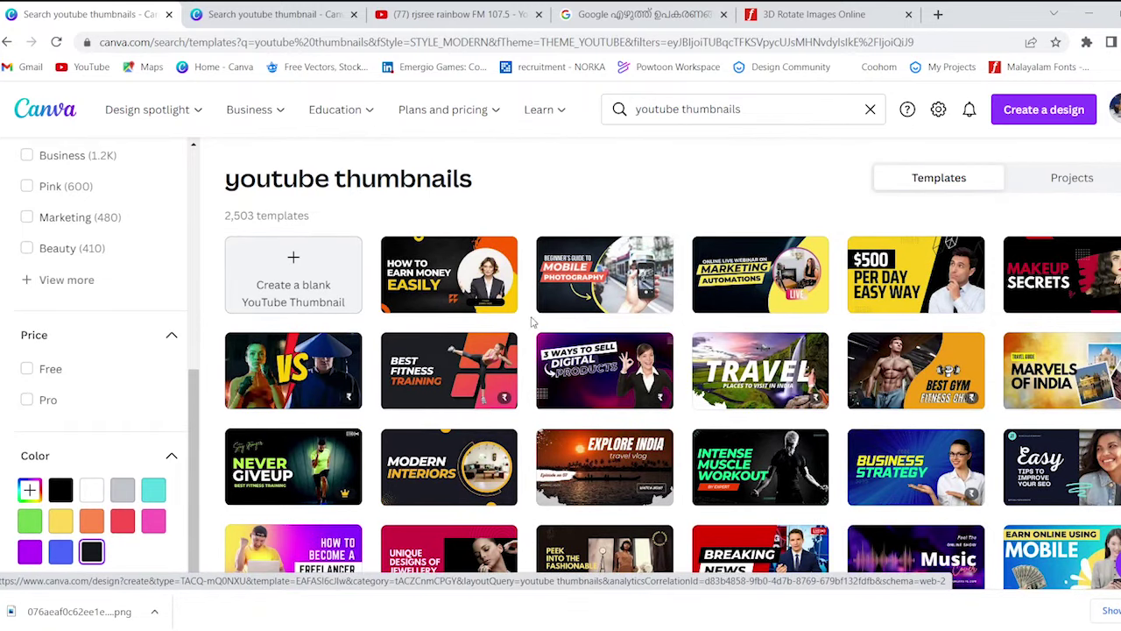
{"action": "scroll", "coordinate": [534, 317], "scroll_direction": "down", "scroll_amount": 1}
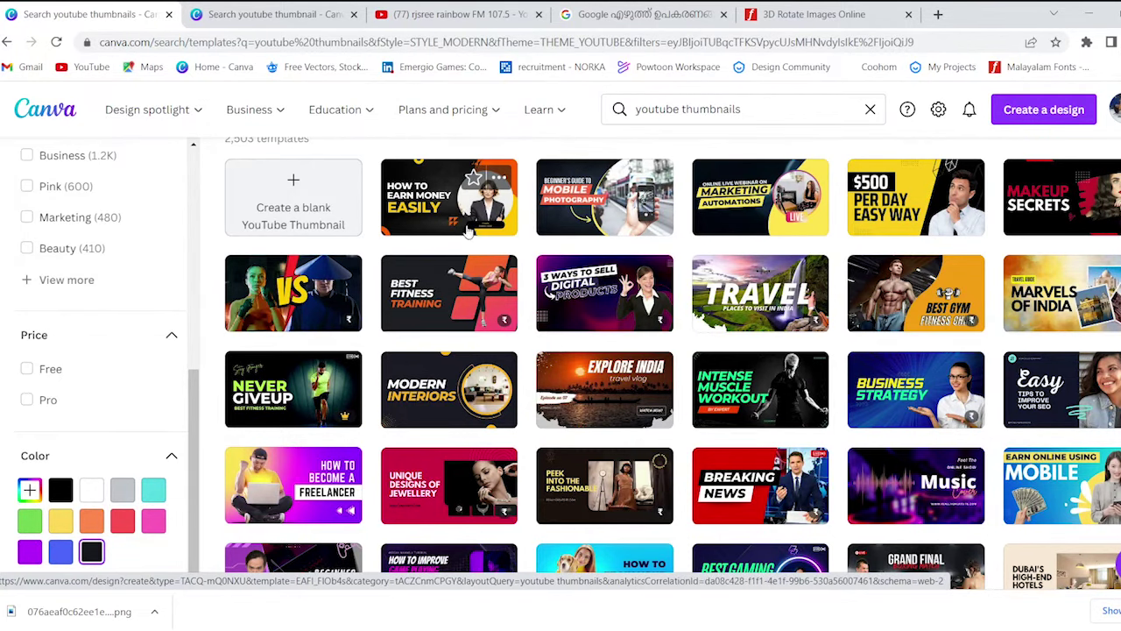
{"action": "scroll", "coordinate": [823, 311], "scroll_direction": "down", "scroll_amount": 1}
{"action": "scroll", "coordinate": [824, 311], "scroll_direction": "down", "scroll_amount": 1}
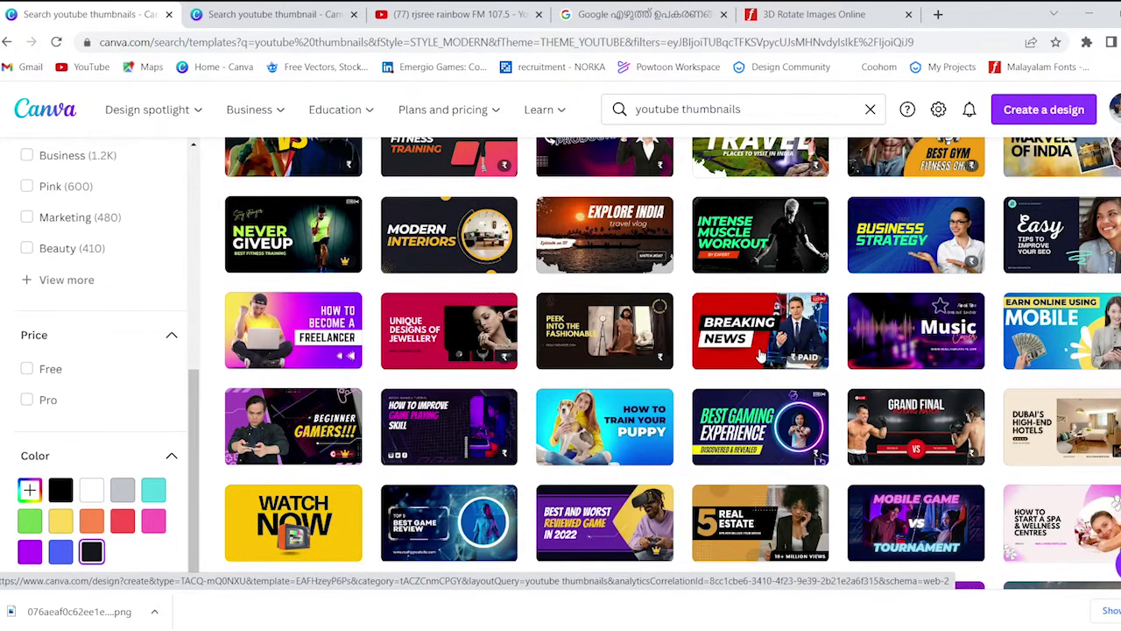
{"action": "scroll", "coordinate": [788, 333], "scroll_direction": "up", "scroll_amount": 3}
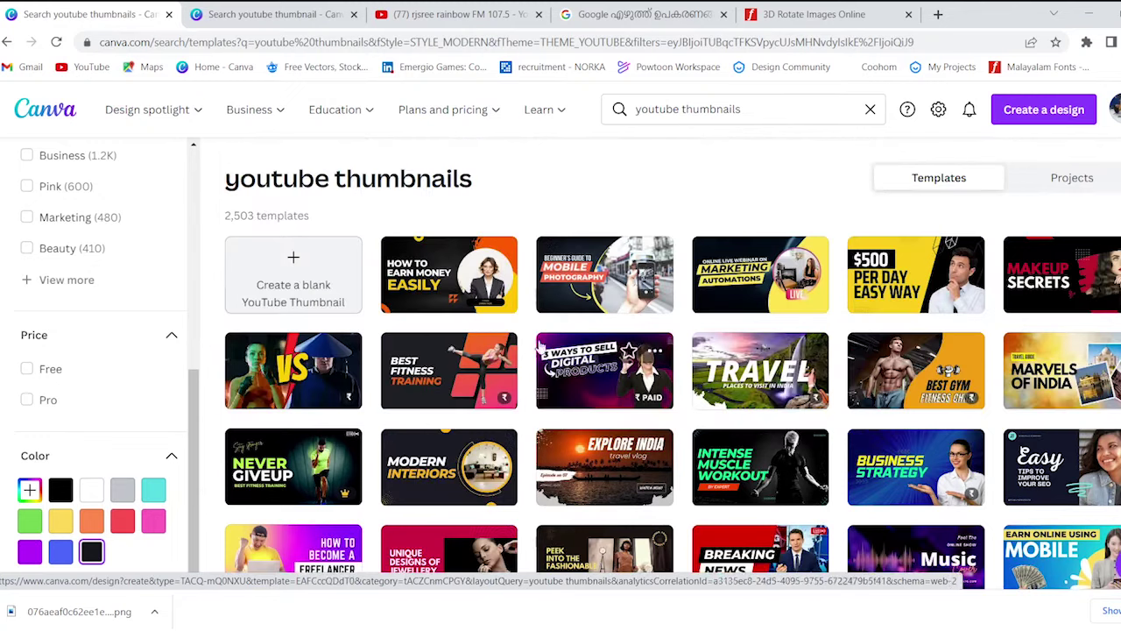
Open the "How to Earn Money Easily" template for editing and close the leftover Canva template search page.
{"action": "left_click", "coordinate": [470, 289]}
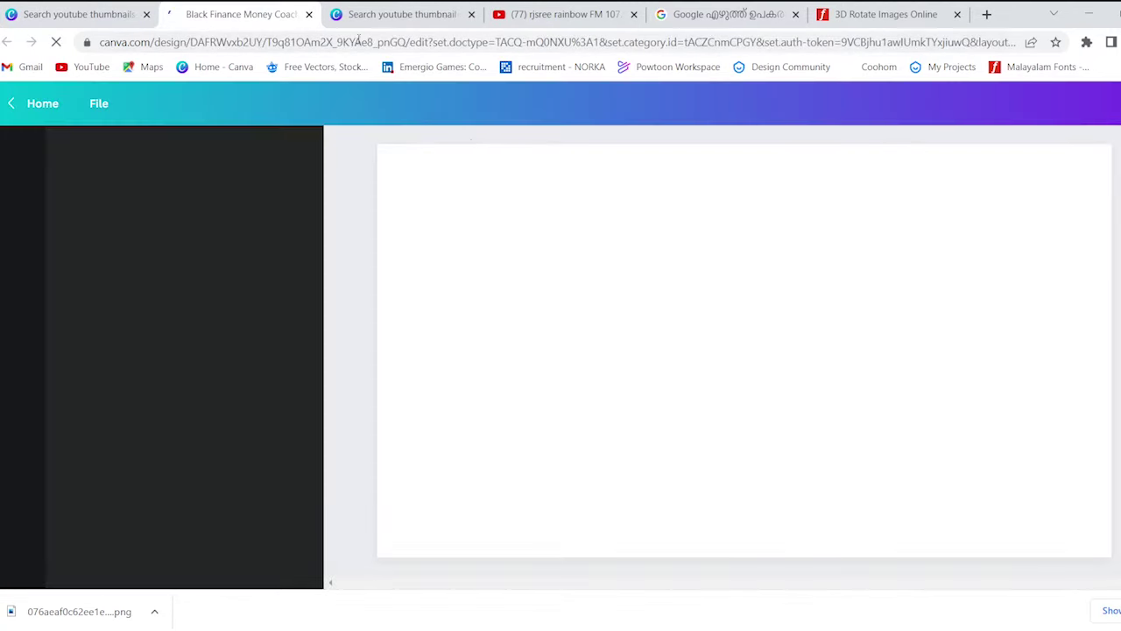
{"action": "left_click", "coordinate": [422, 15]}
{"action": "left_click", "coordinate": [472, 14]}
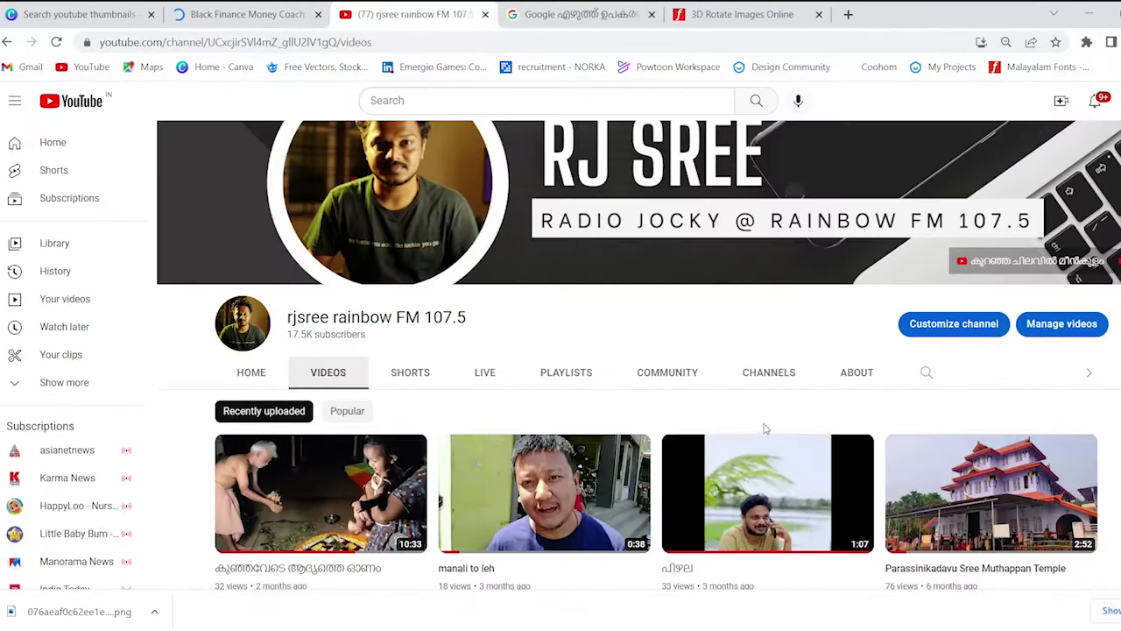
{"action": "left_click", "coordinate": [263, 14]}
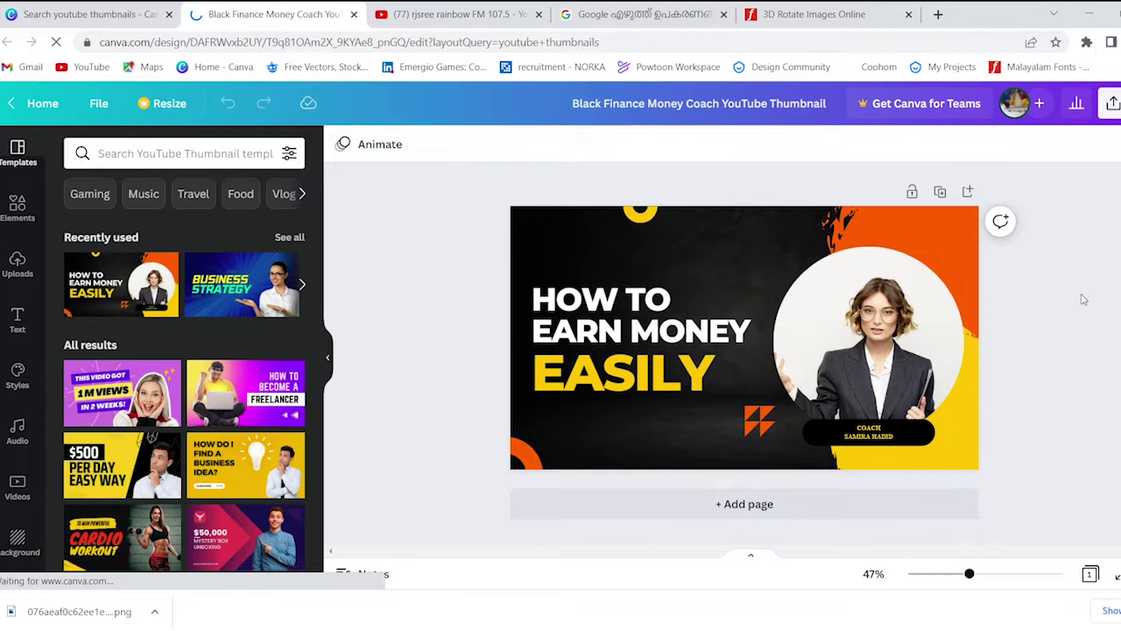
Delete the black coach name label below the portrait and move the "HOW TO EARN MONEY" heading slightly up and right.
{"action": "left_click", "coordinate": [921, 339]}
{"action": "left_click", "coordinate": [1102, 349]}
{"action": "left_click", "coordinate": [882, 438]}
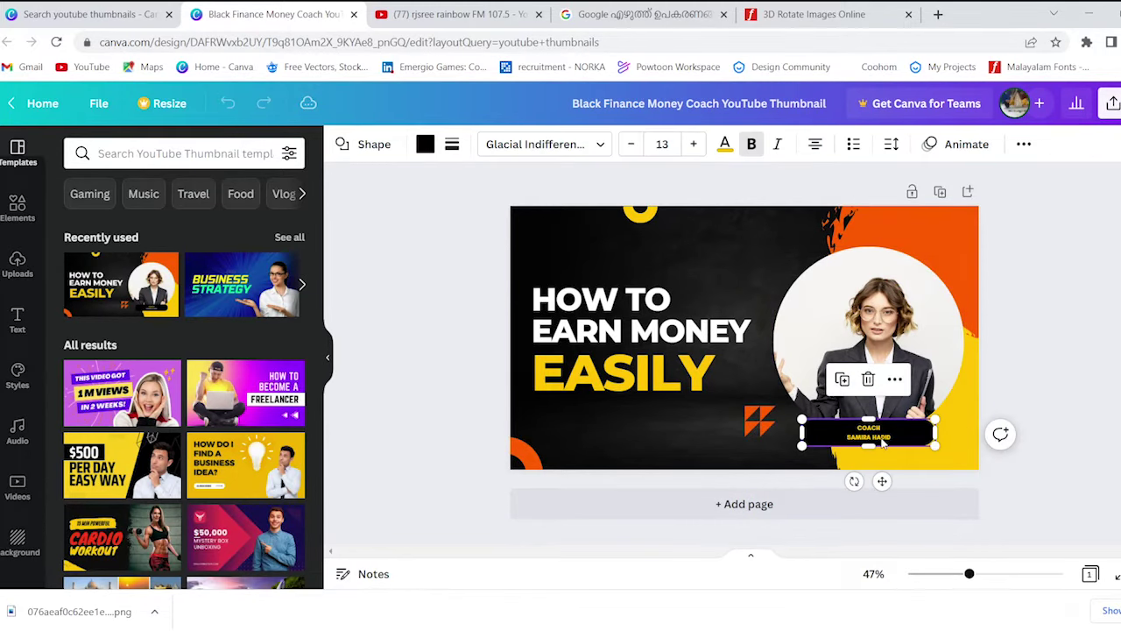
{"action": "key", "text": "Delete"}
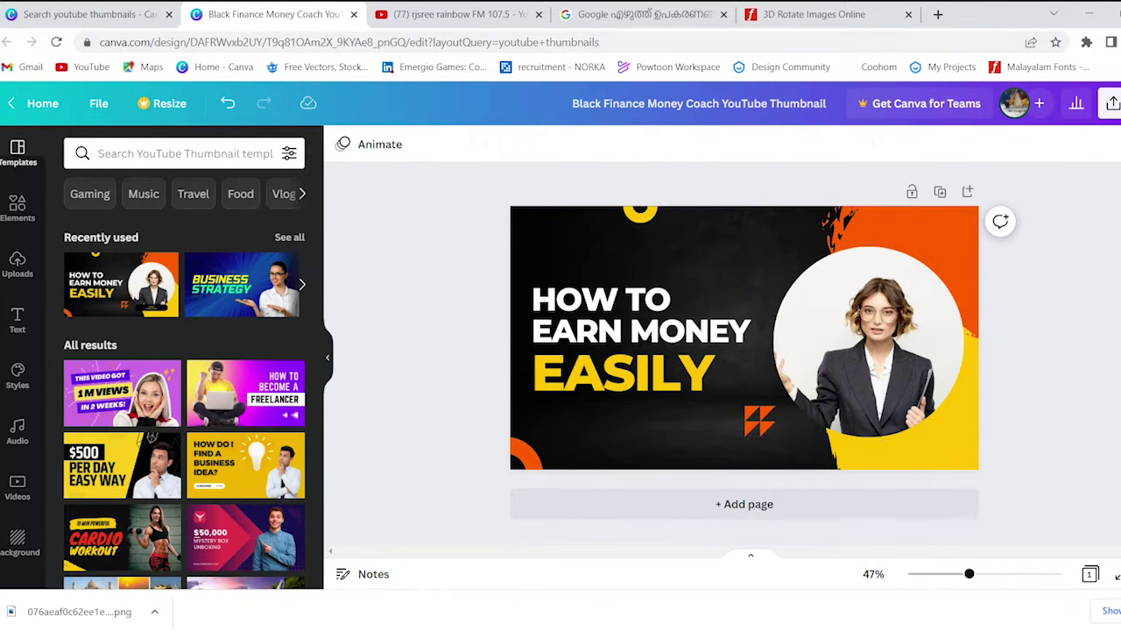
{"action": "left_click", "coordinate": [629, 341]}
{"action": "left_click_drag", "start_coordinate": [629, 340], "coordinate": [646, 320]}
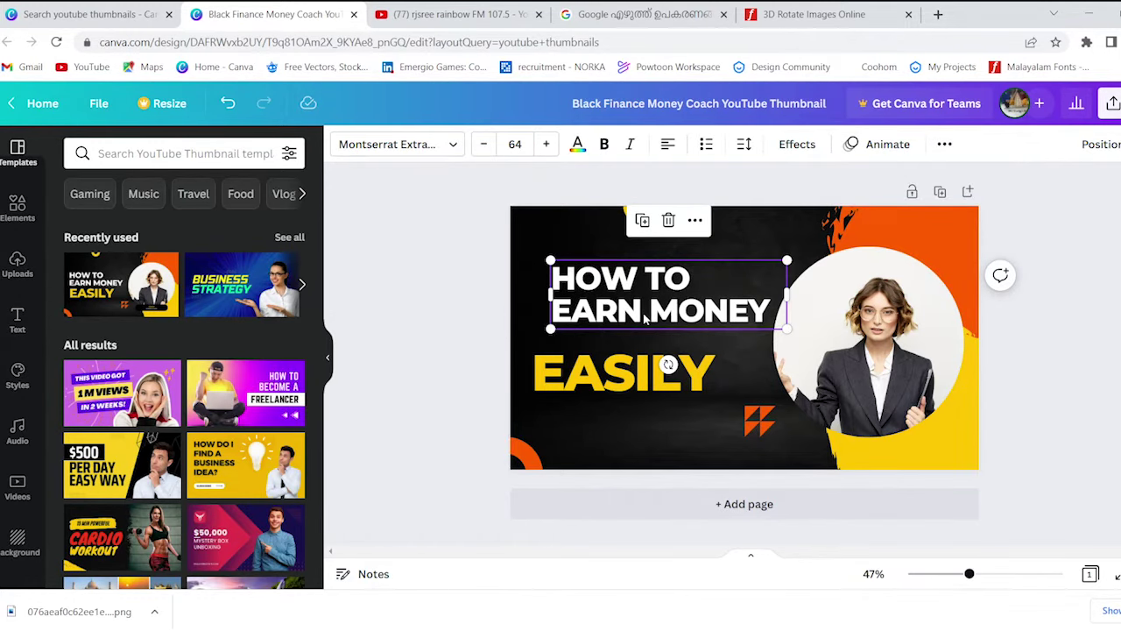
Switch to the Google Input Tools page and copy the Malayalam sentence "ഇനി ക്യാൻവയിൽ അടിപൊളി മലയാളം ഫോണ്ട് ഉപയോഗിക്കാം , ഡിസൈൻ ചെയ്യാം".
{"action": "left_click", "coordinate": [663, 8]}
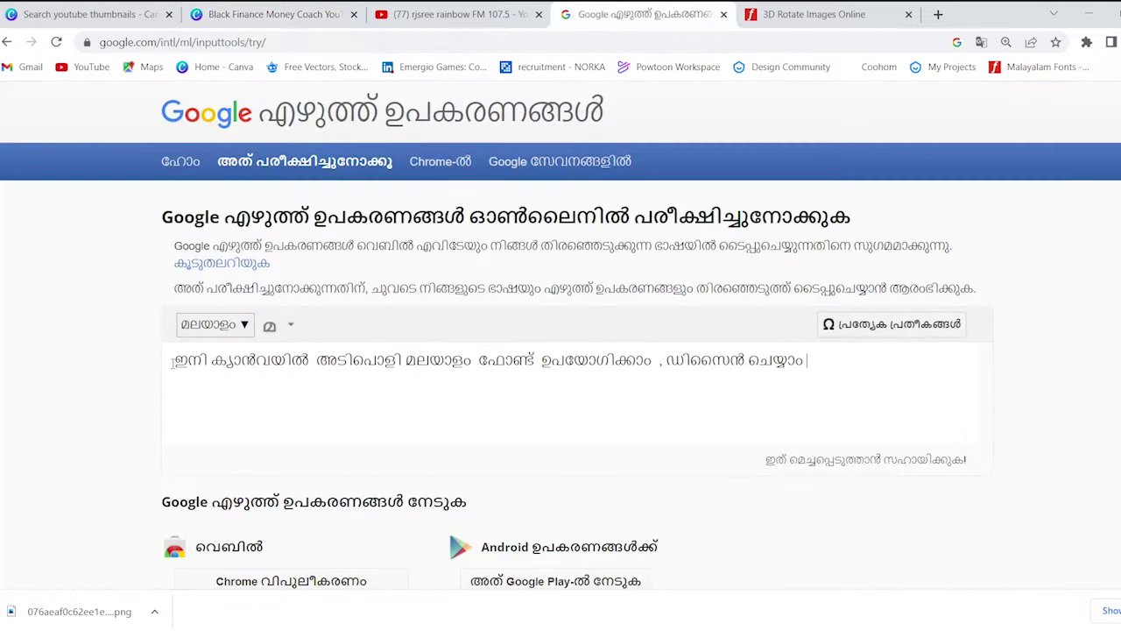
{"action": "left_click_drag", "start_coordinate": [172, 362], "coordinate": [805, 377]}
{"action": "key", "text": "ctrl+c"}
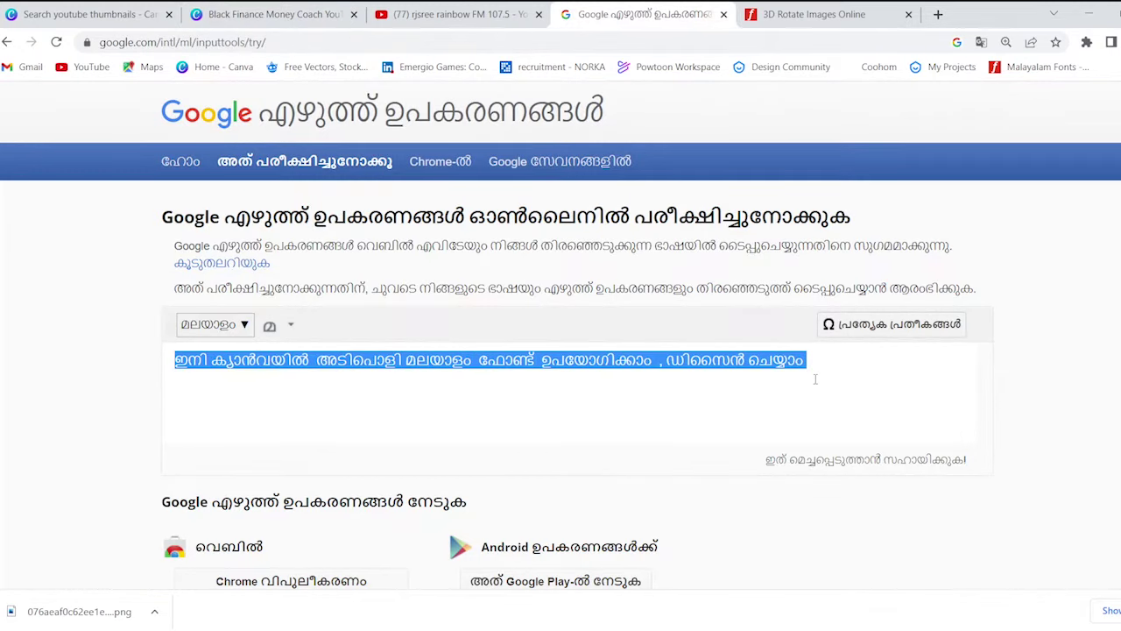
Return to the Canva design, replace the "HOW TO EARN MONEY" heading with the copied Malayalam sentence, and widen its text box across the portrait.
{"action": "left_click", "coordinate": [271, 14]}
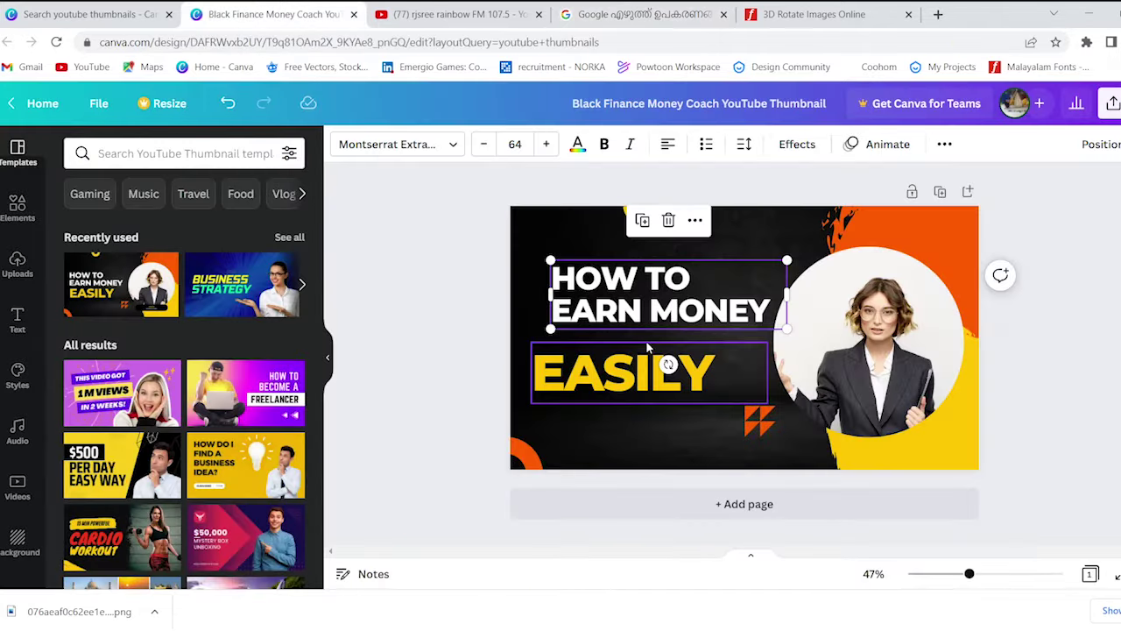
{"action": "left_click", "coordinate": [653, 320]}
{"action": "double_click", "coordinate": [652, 320]}
{"action": "key", "text": "ctrl+v"}
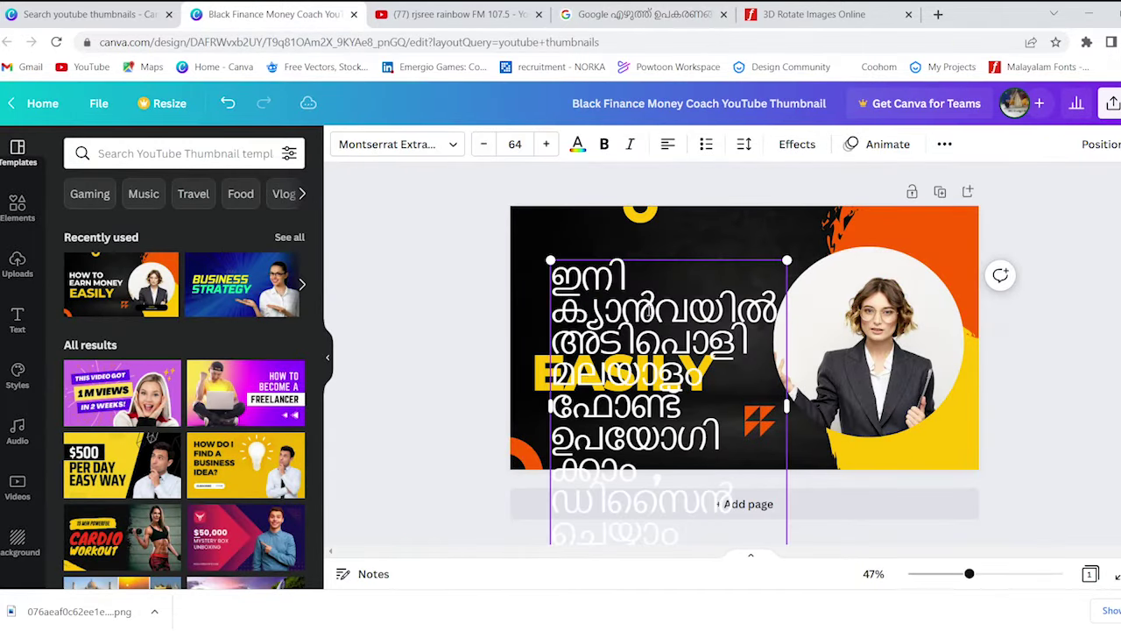
{"action": "left_click_drag", "start_coordinate": [786, 407], "coordinate": [967, 353]}
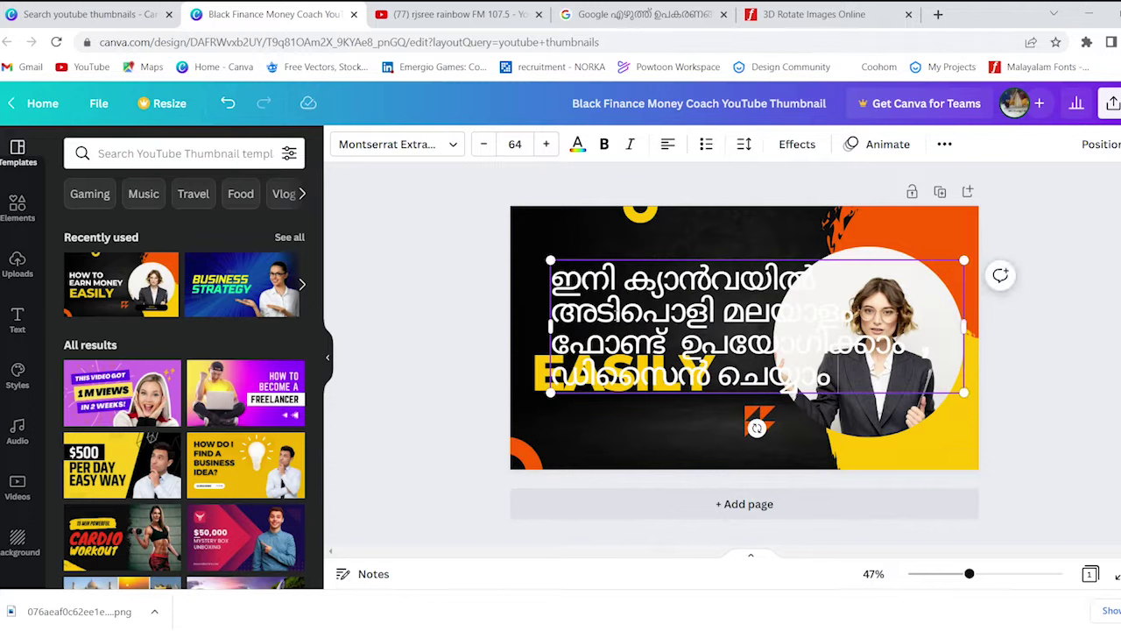
Shrink the Malayalam heading to font size 36.5 beside the portrait and browse the available fonts for it.
{"action": "left_click_drag", "start_coordinate": [960, 391], "coordinate": [709, 301]}
{"action": "left_click", "coordinate": [442, 144]}
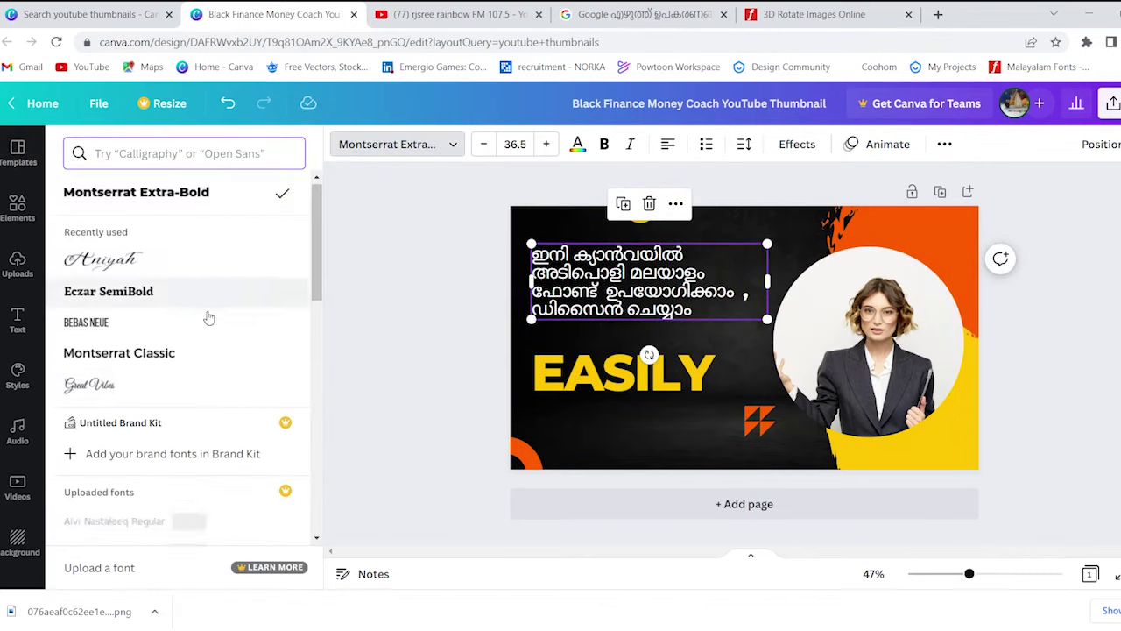
{"action": "scroll", "coordinate": [208, 317], "scroll_direction": "down", "scroll_amount": 5}
{"action": "scroll", "coordinate": [208, 317], "scroll_direction": "up", "scroll_amount": 3}
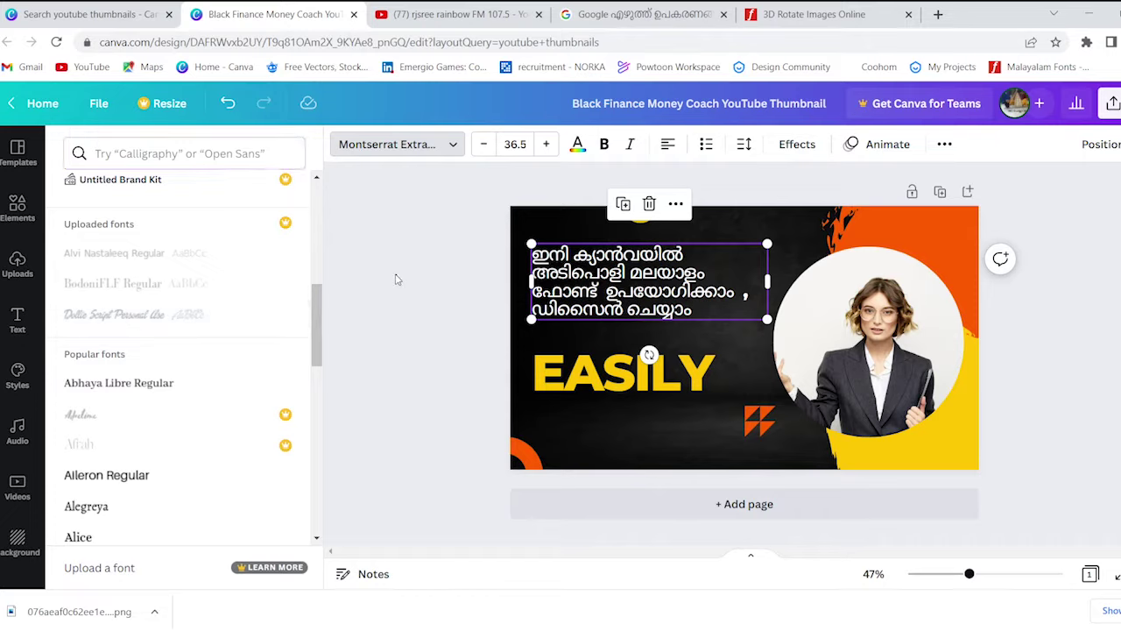
{"action": "key", "text": "Escape"}
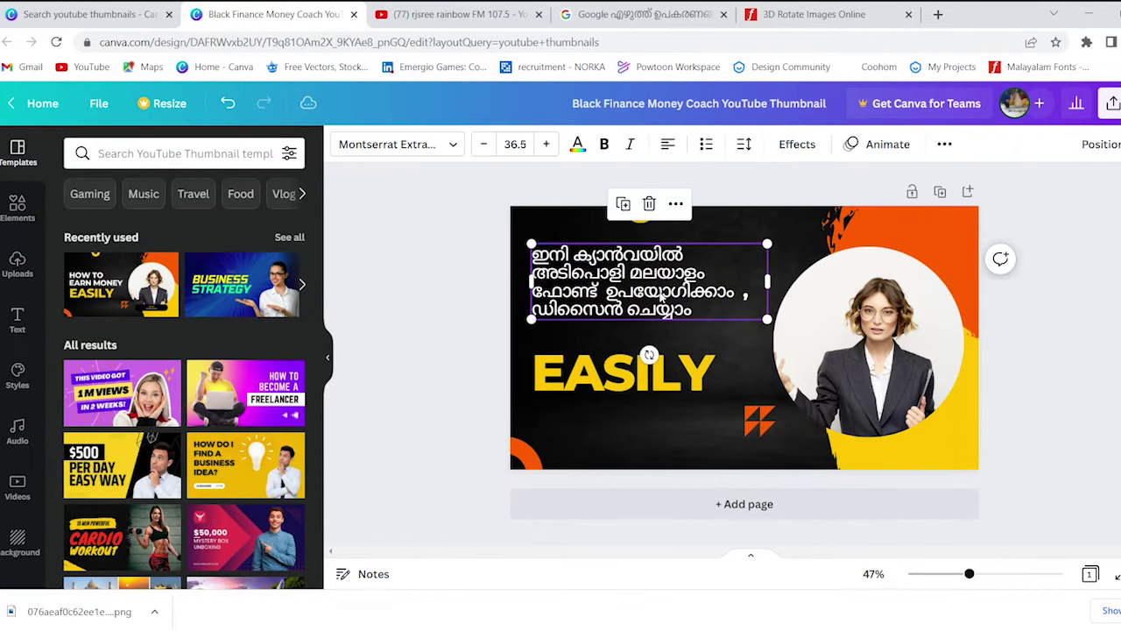
Delete the Malayalam heading from the design and switch to the Malayalam Fonts text generator on Font Meme.
{"action": "key", "text": "Delete"}
{"action": "left_click", "coordinate": [656, 11]}
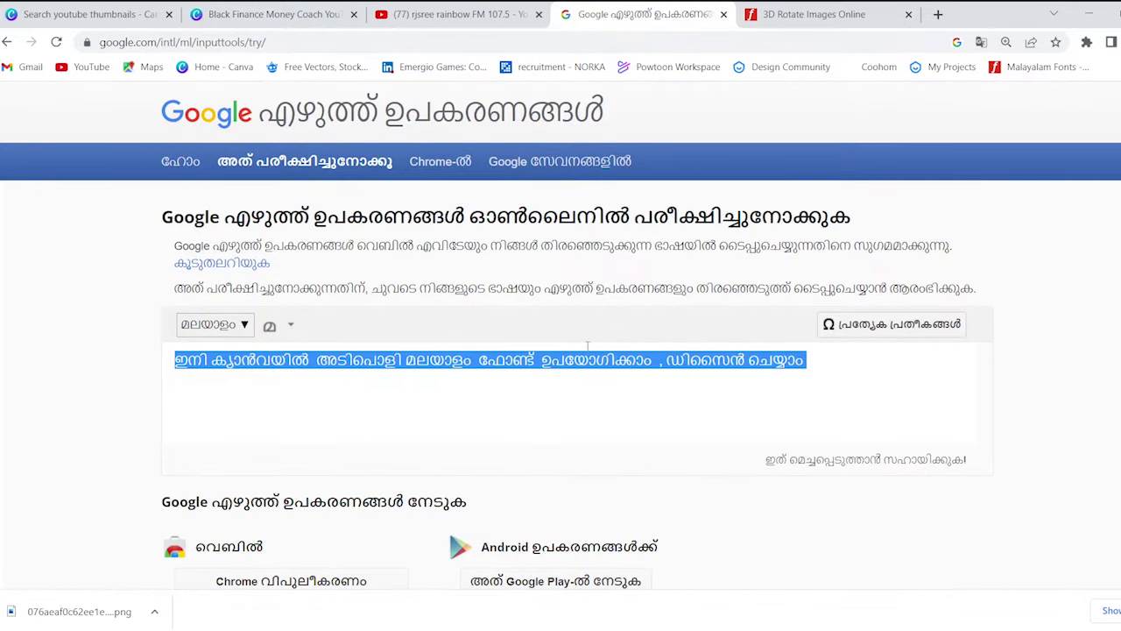
{"action": "left_click", "coordinate": [834, 11]}
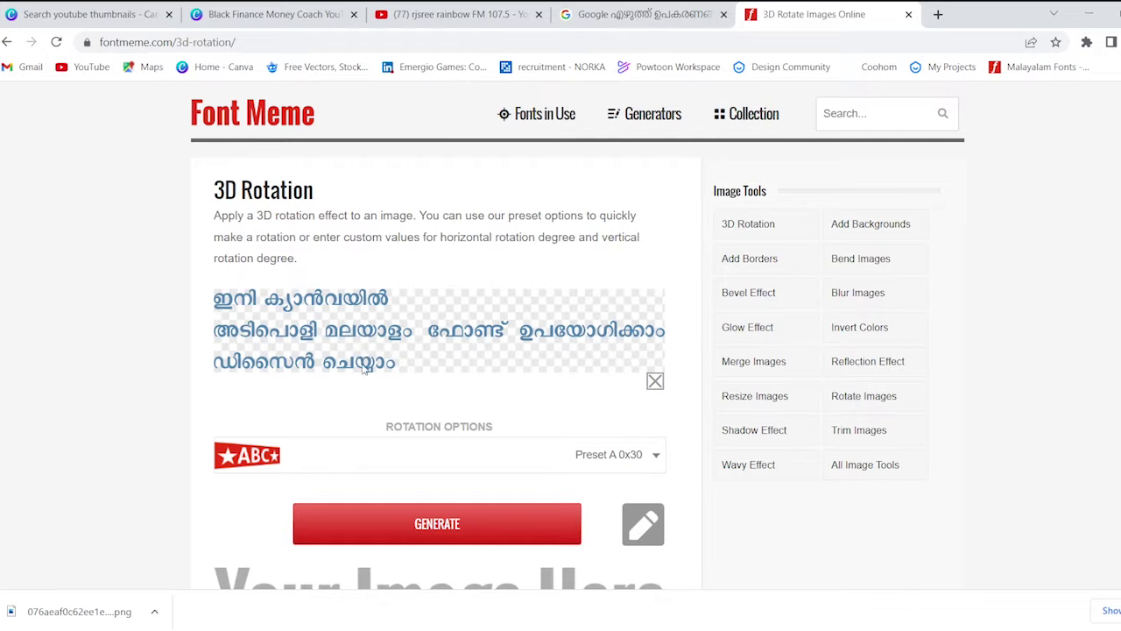
{"action": "left_click", "coordinate": [7, 42]}
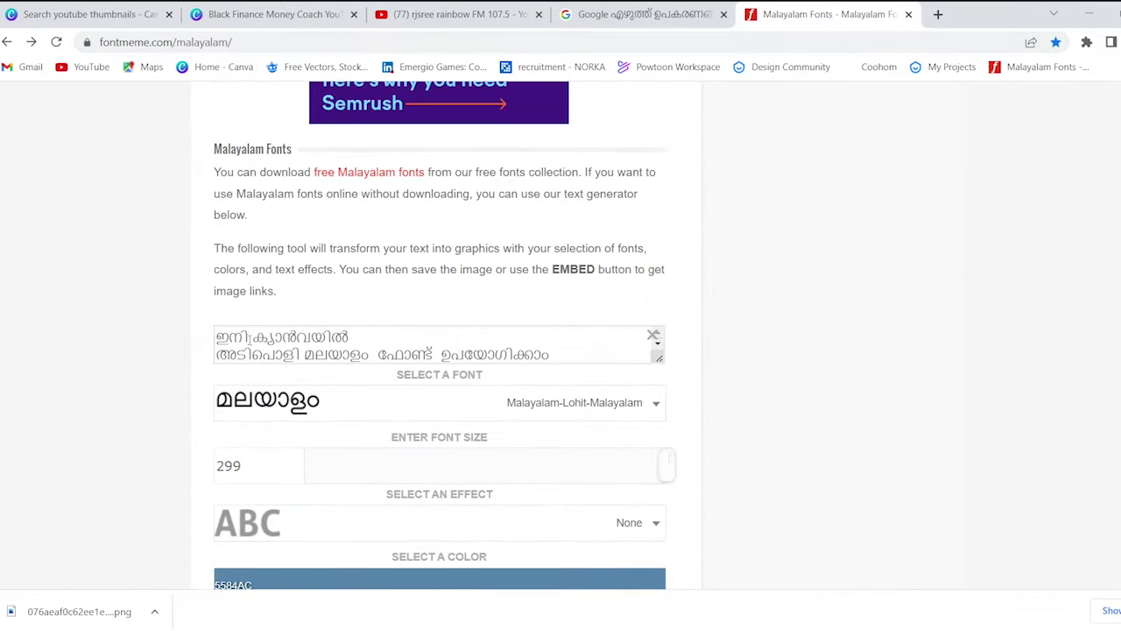
Replace the generator text with "ഇനി ക്യാൻവയിൽ അടിപൊളി മലയാളം ഫോണ്ട് ഉപയോഗിക്കാം , ഡിസൈൻ ചെയ്യാം", breaking lines before "മലയാളം" and "ഡിസൈൻ".
{"action": "left_click", "coordinate": [251, 338]}
{"action": "key", "text": "ctrl+a"}
{"action": "type", "text": "ഇനി ക്യാൻവയിൽ അടിപൊളി മലയാളം ഫോണ്ട് ഉപയോഗിക്കാം ,ഡിസൈൻ ചെയ്യാം"}
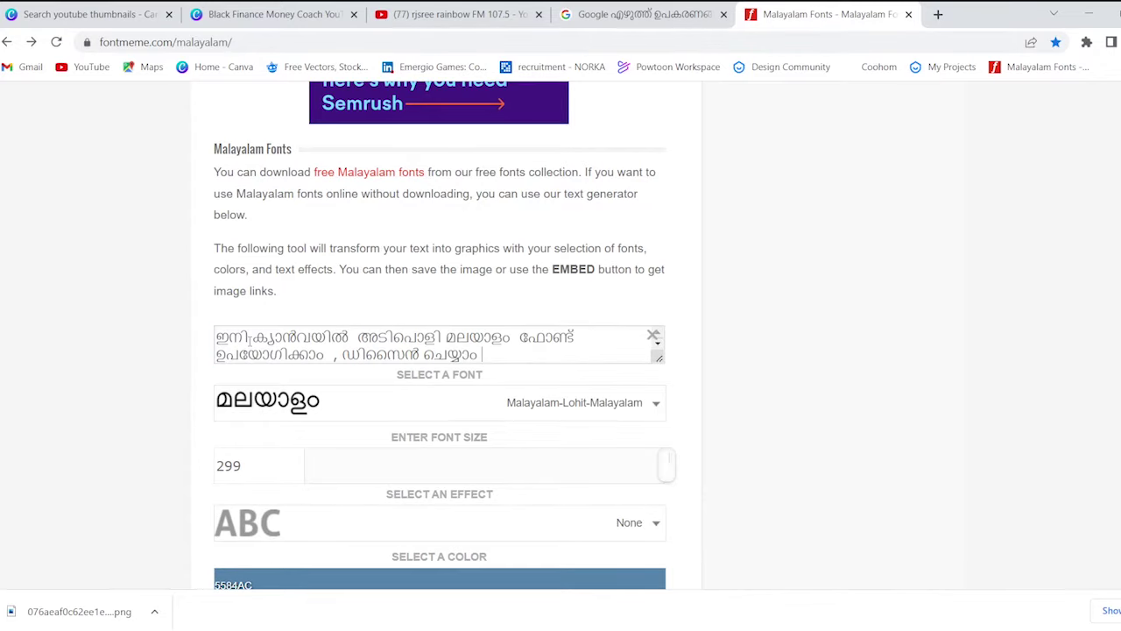
{"action": "scroll", "coordinate": [342, 361], "scroll_direction": "down", "scroll_amount": 1}
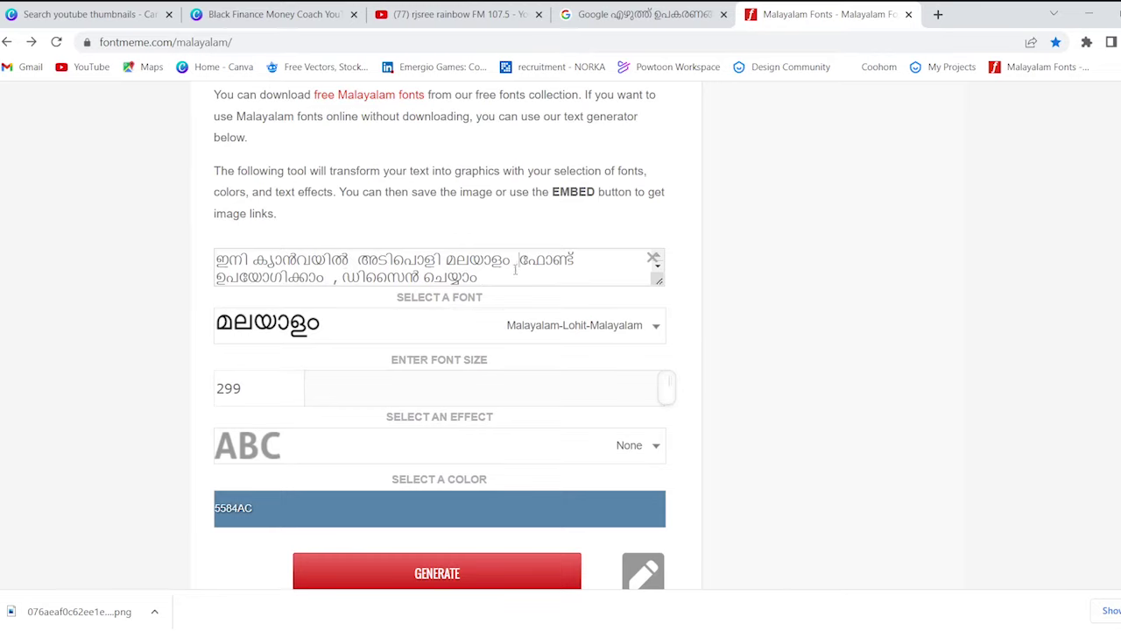
{"action": "key", "text": "BackSpace"}
{"action": "key", "text": "Return"}
{"action": "left_click", "coordinate": [480, 280]}
{"action": "key", "text": "Return"}
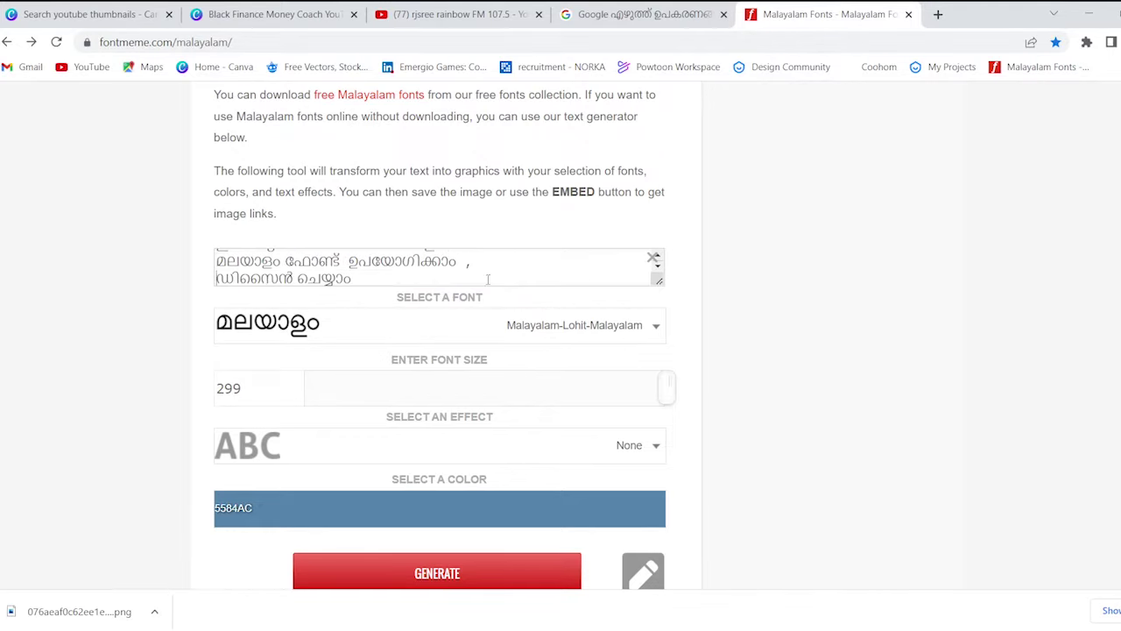
Set the generator's font to Malayalam-Rachana-Bold and its font size to 300.
{"action": "scroll", "coordinate": [523, 281], "scroll_direction": "down", "scroll_amount": 2}
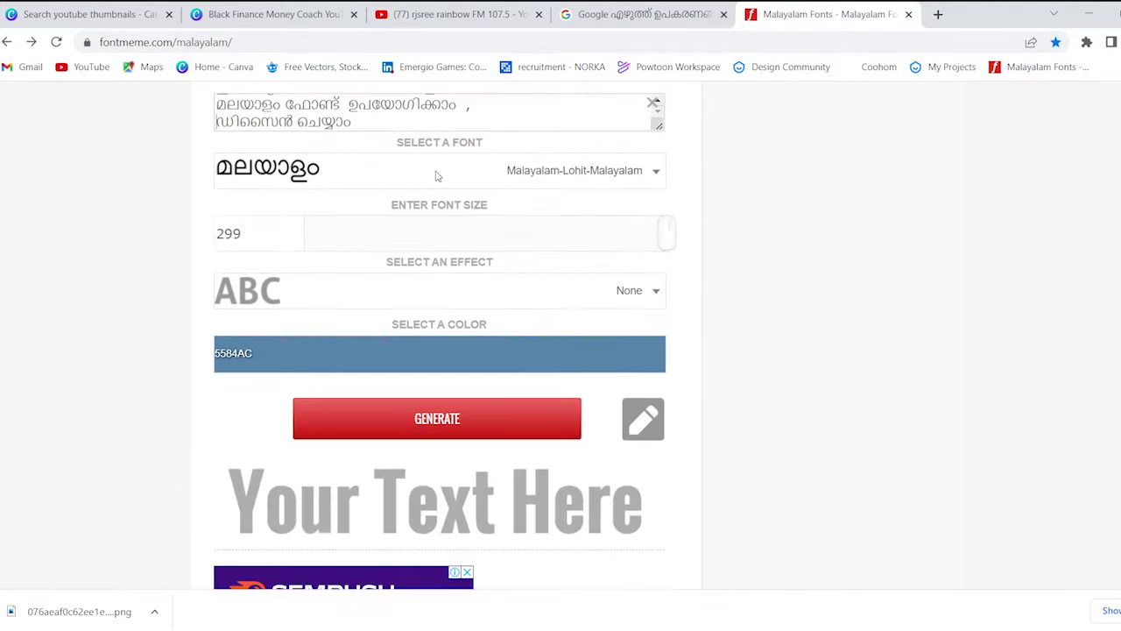
{"action": "left_click", "coordinate": [462, 175]}
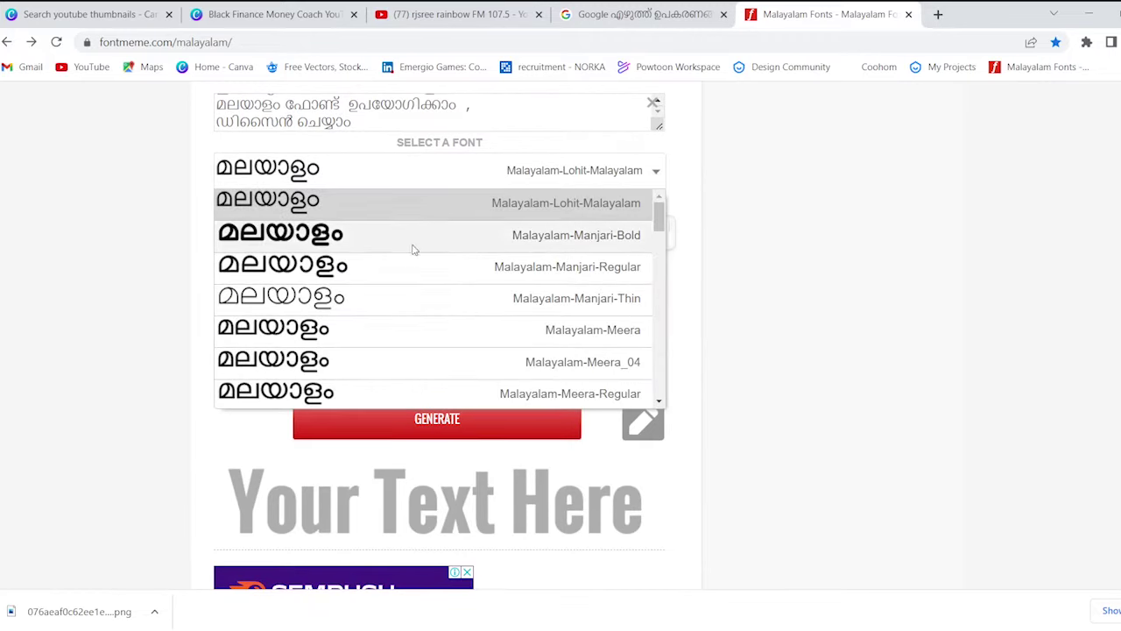
{"action": "scroll", "coordinate": [403, 267], "scroll_direction": "down", "scroll_amount": 5}
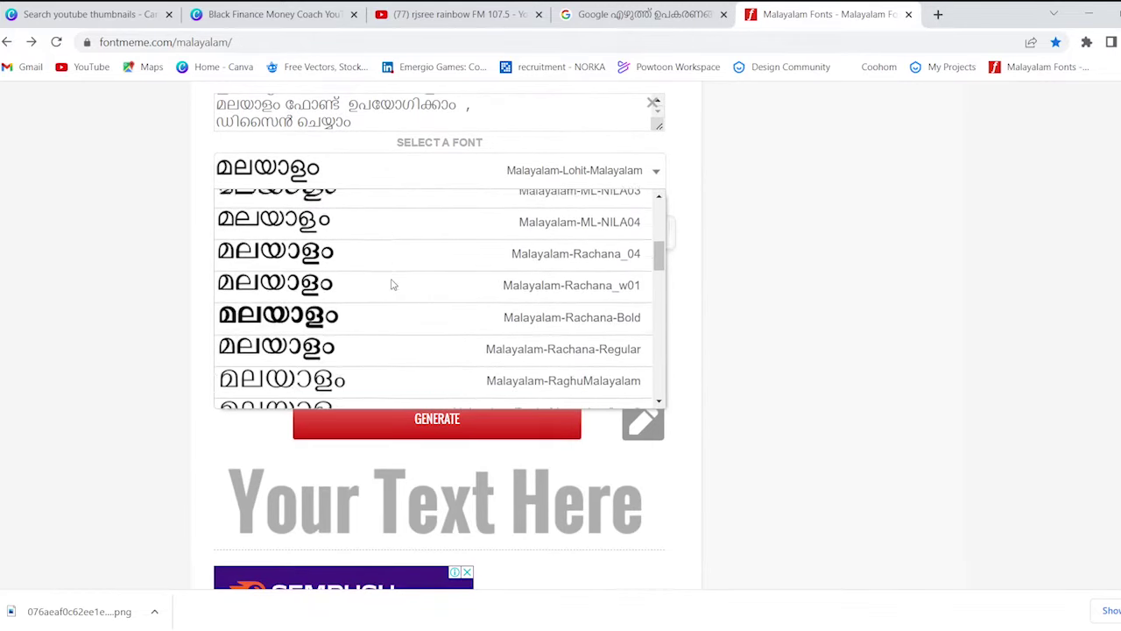
{"action": "left_click", "coordinate": [365, 311]}
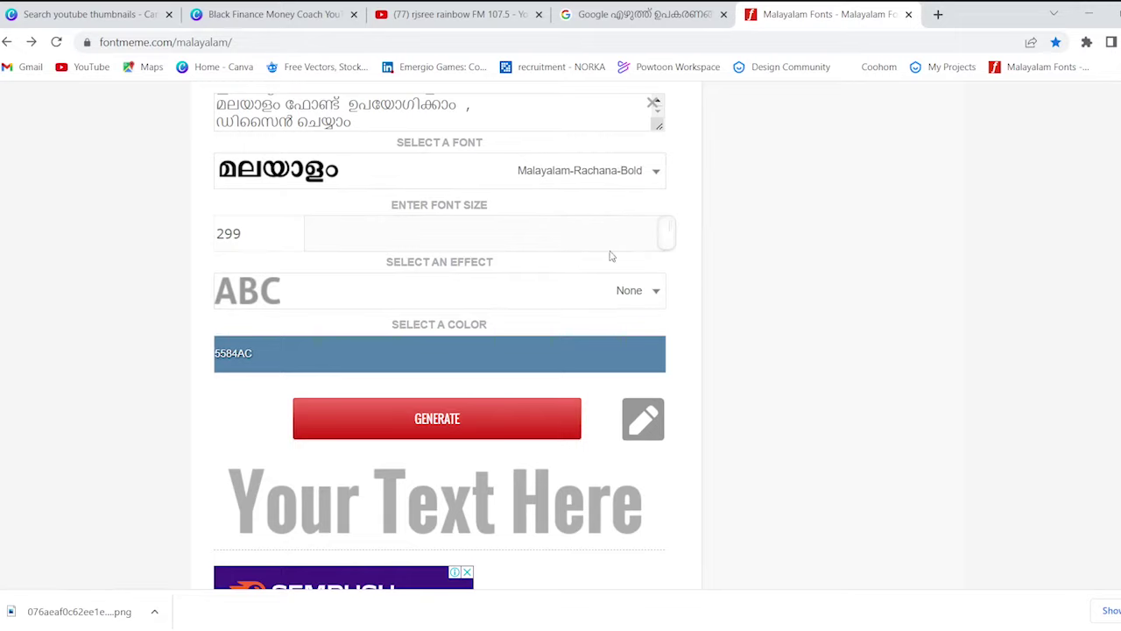
{"action": "left_click", "coordinate": [680, 242]}
{"action": "scroll", "coordinate": [691, 260], "scroll_direction": "up", "scroll_amount": 1}
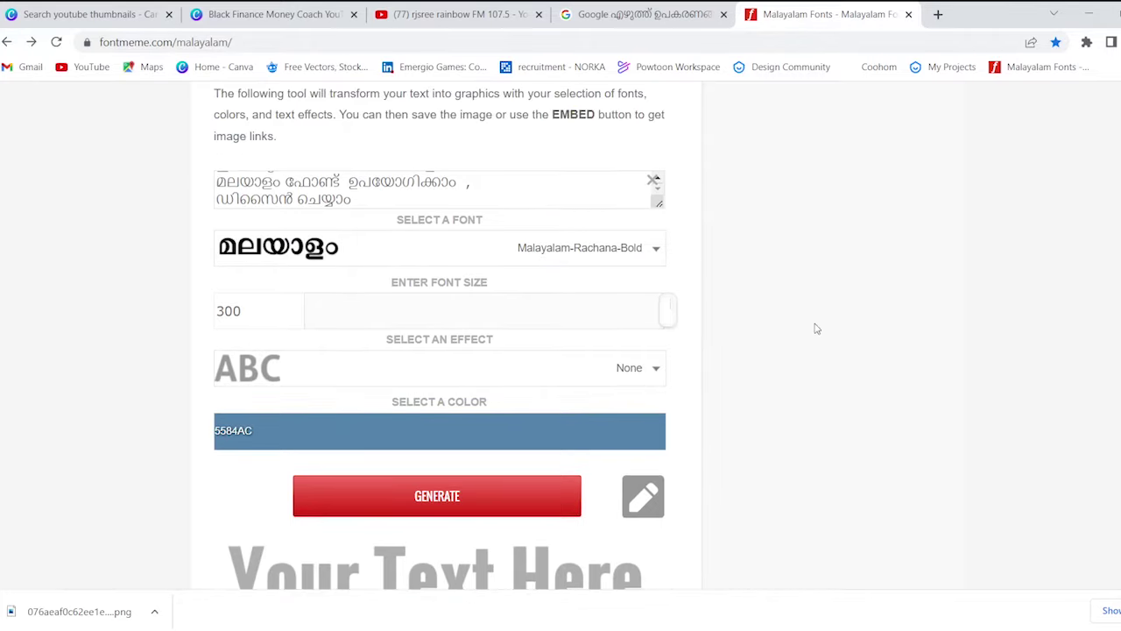
Set the text color to yellow FFFE13 and generate the Malayalam text image.
{"action": "scroll", "coordinate": [815, 329], "scroll_direction": "down", "scroll_amount": 2}
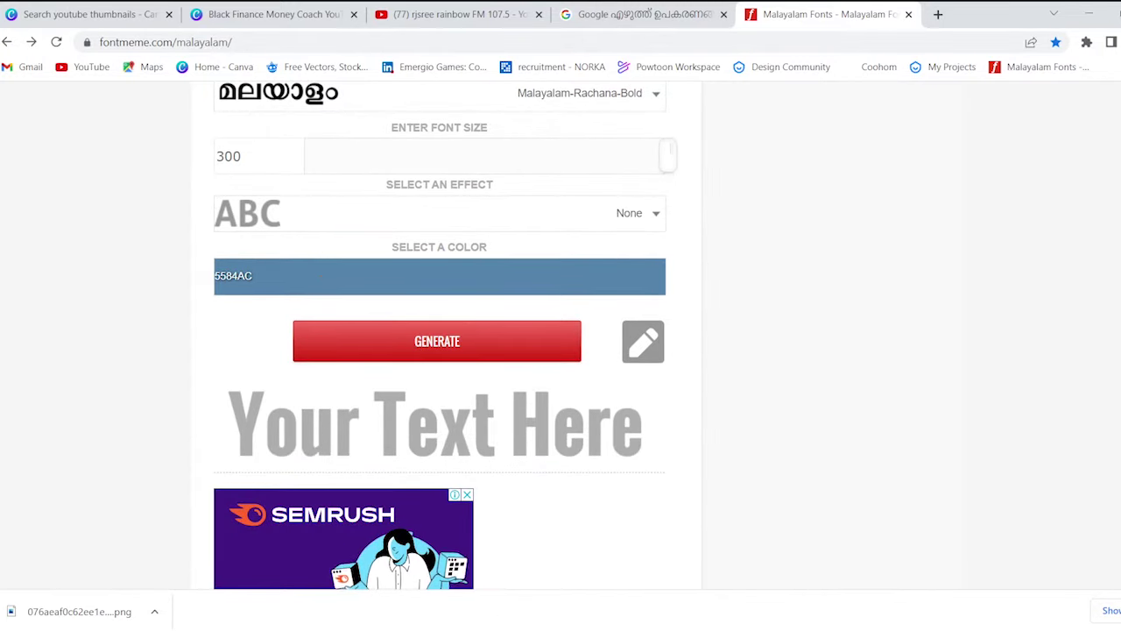
{"action": "left_click", "coordinate": [254, 277]}
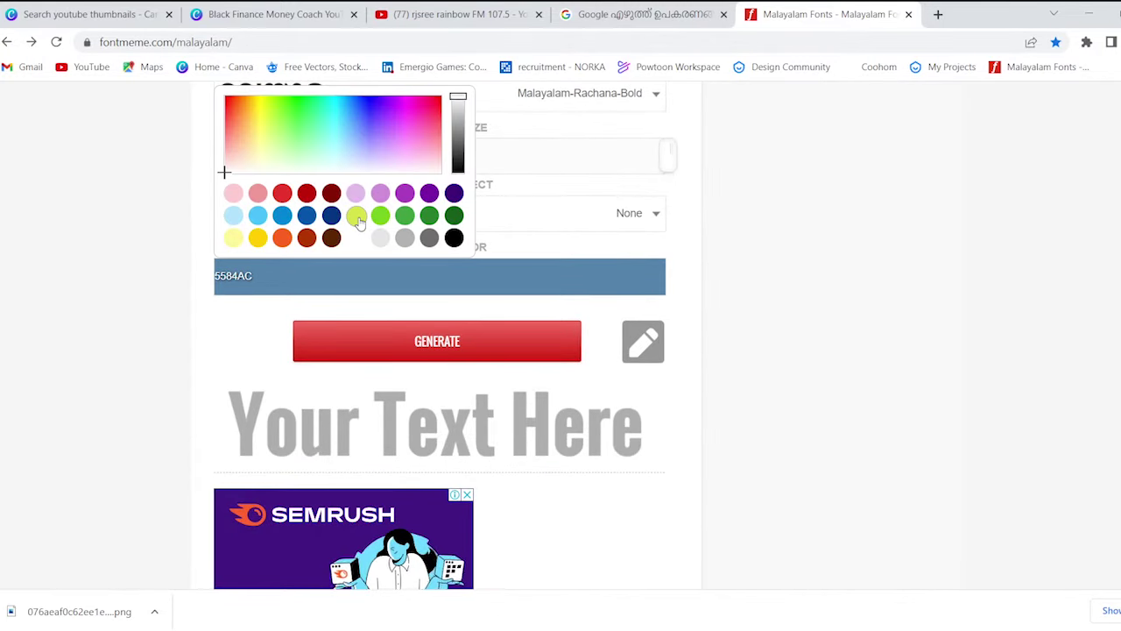
{"action": "mouse_move", "coordinate": [340, 155]}
{"action": "left_mouse_down"}
{"action": "mouse_move", "coordinate": [365, 115]}
{"action": "mouse_move", "coordinate": [348, 109]}
{"action": "mouse_move", "coordinate": [368, 103]}
{"action": "mouse_move", "coordinate": [320, 115]}
{"action": "mouse_move", "coordinate": [258, 113]}
{"action": "mouse_move", "coordinate": [260, 102]}
{"action": "left_mouse_up"}
{"action": "left_click", "coordinate": [899, 301]}
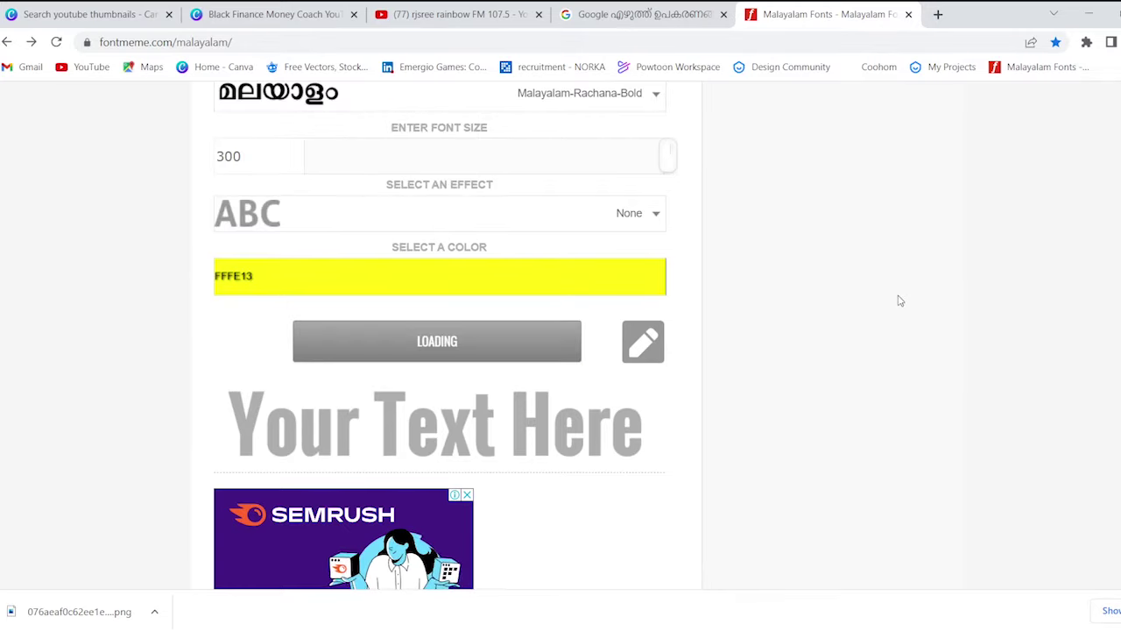
{"action": "scroll", "coordinate": [798, 324], "scroll_direction": "down", "scroll_amount": 2}
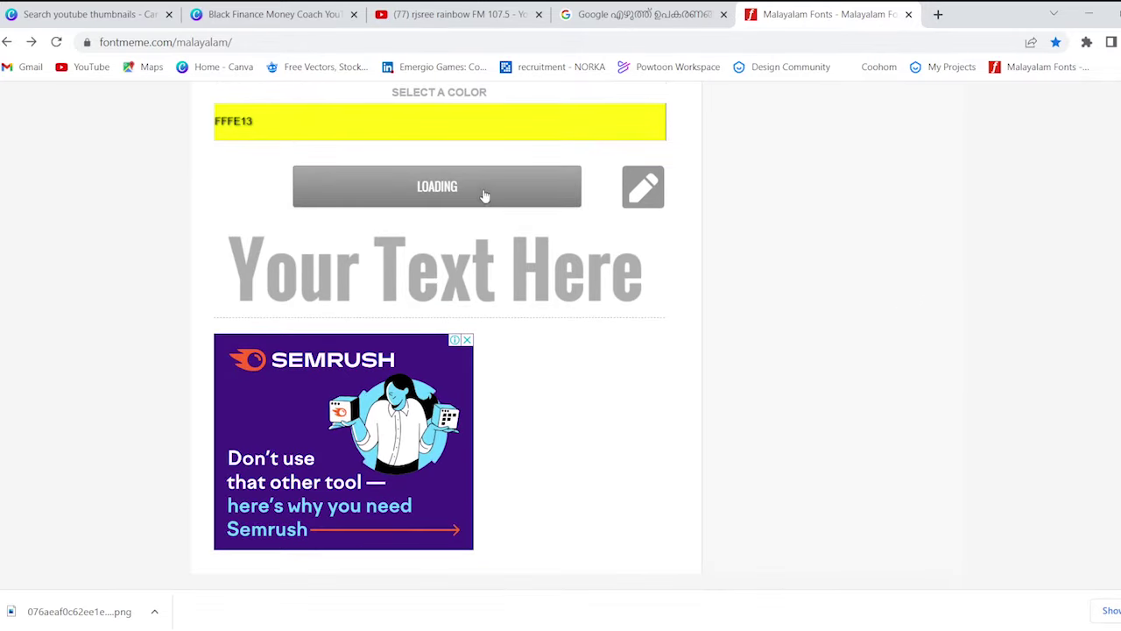
{"action": "scroll", "coordinate": [487, 210], "scroll_direction": "up", "scroll_amount": 2}
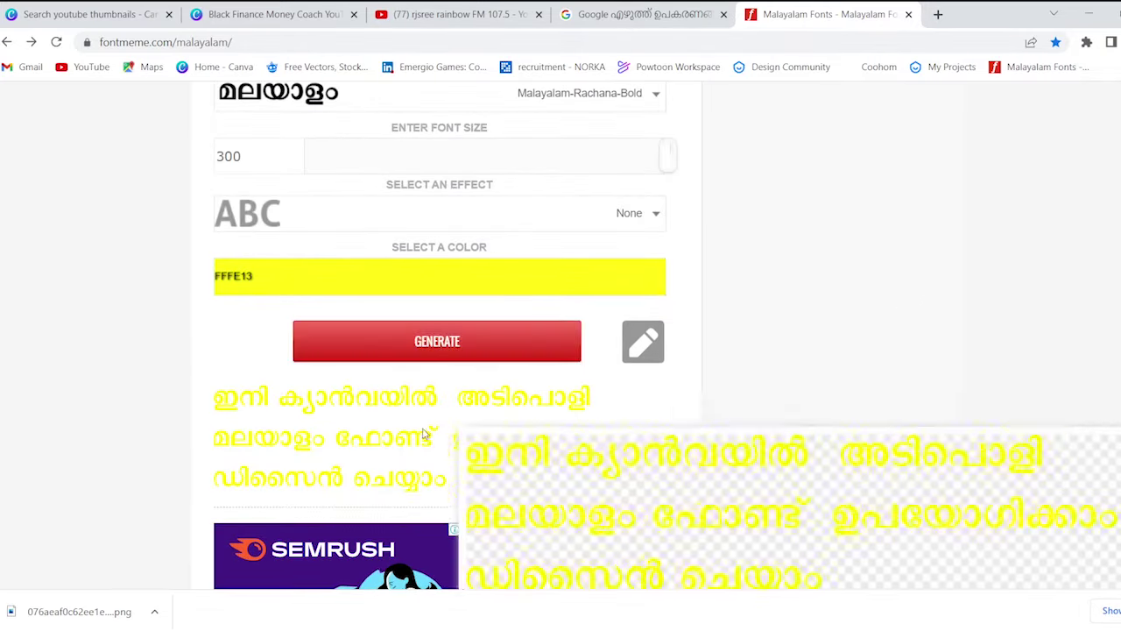
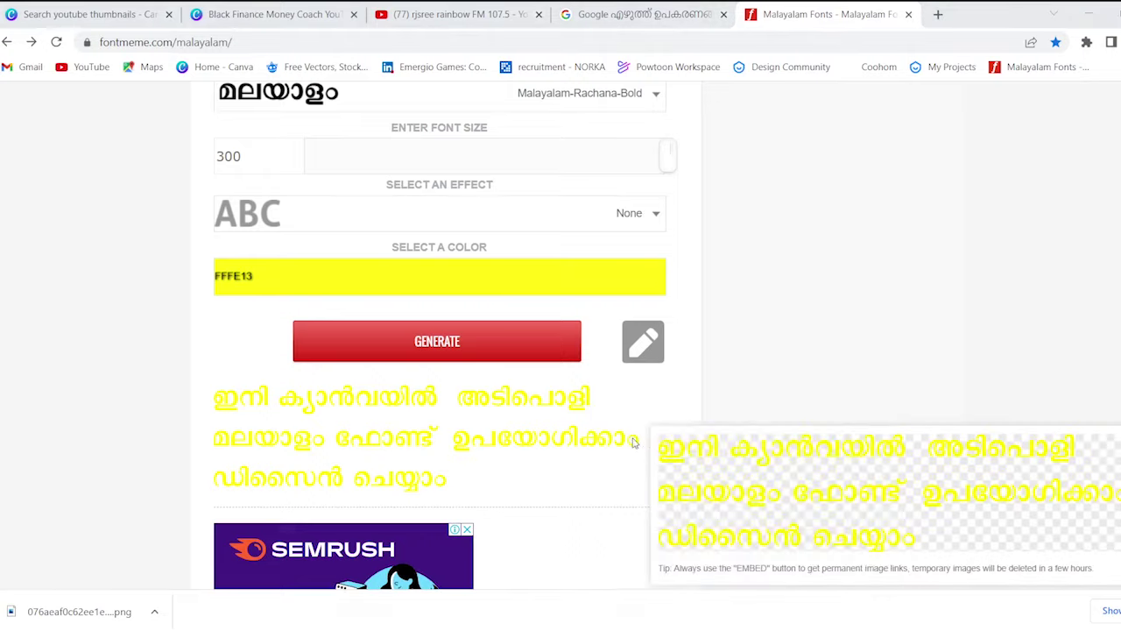
{"action": "left_click", "coordinate": [631, 438]}
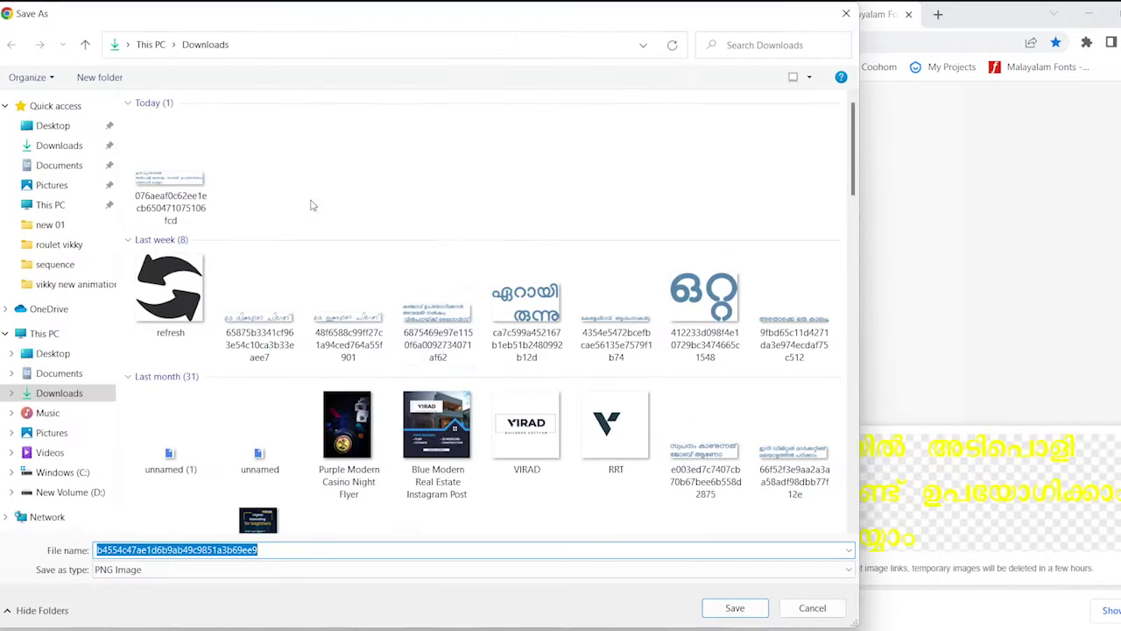
{"action": "left_click", "coordinate": [754, 608]}
{"action": "left_click", "coordinate": [632, 332]}
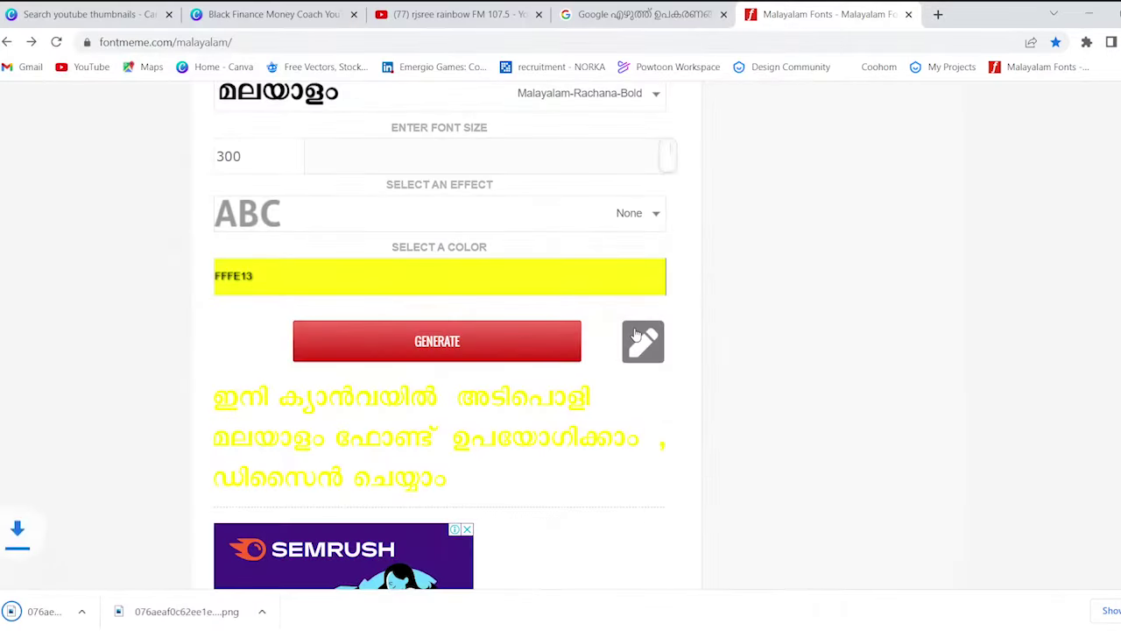
{"action": "left_click", "coordinate": [272, 14]}
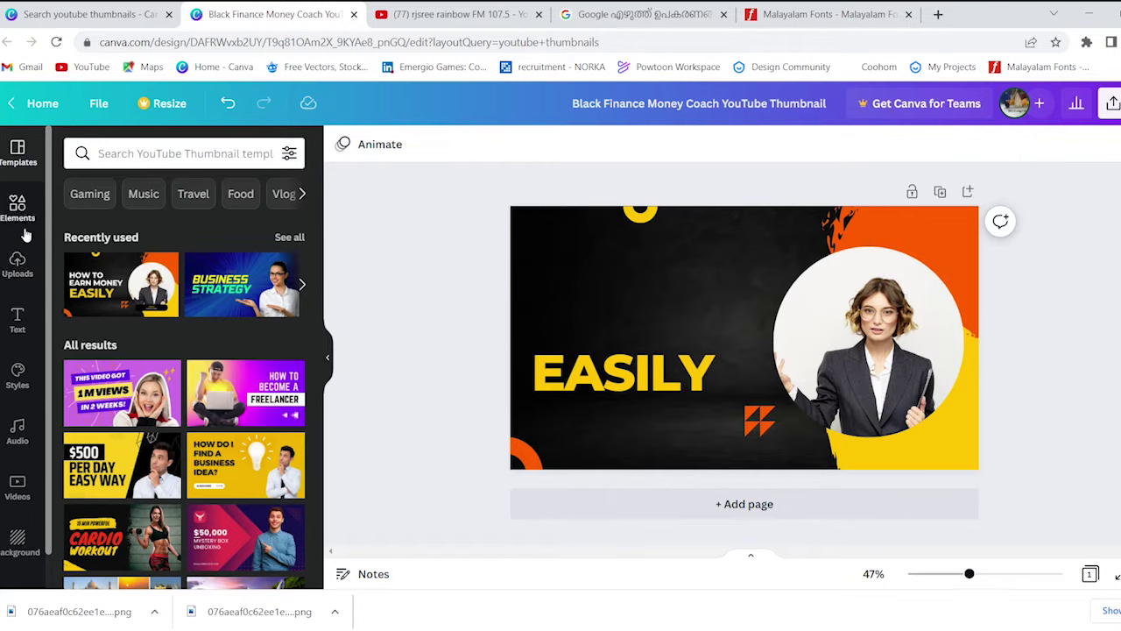
{"action": "left_click", "coordinate": [18, 259]}
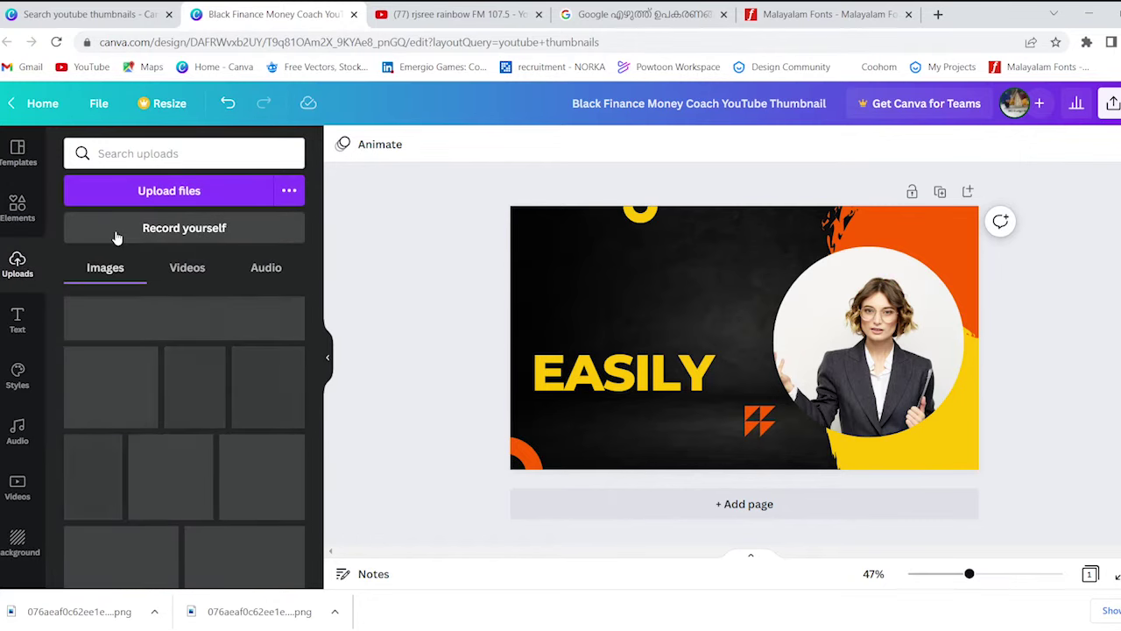
{"action": "left_click", "coordinate": [181, 191]}
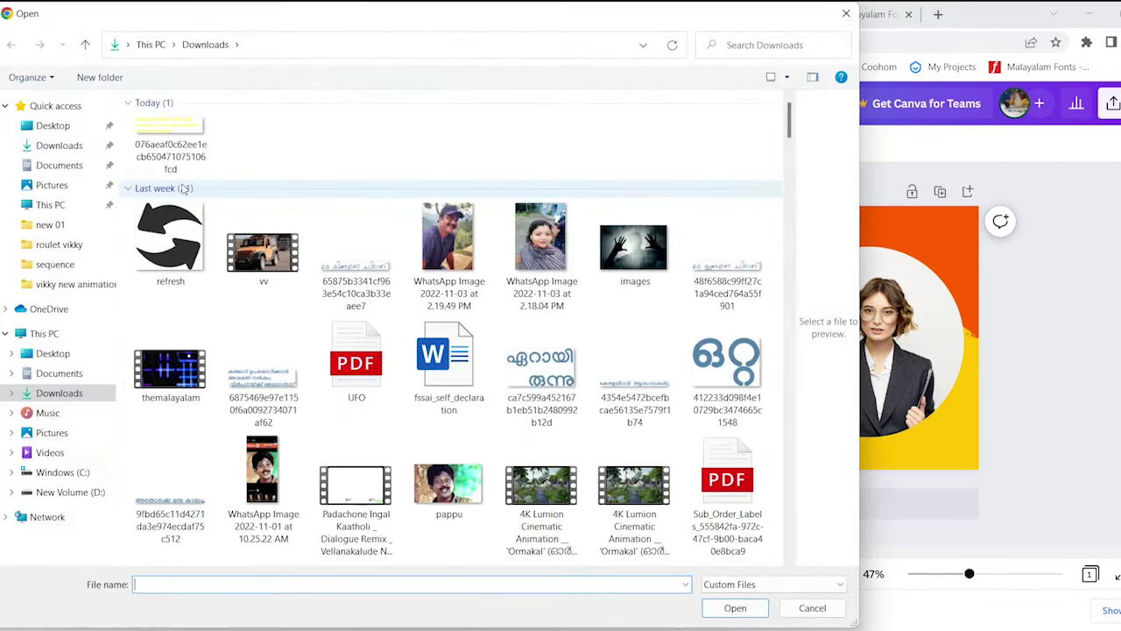
{"action": "left_click", "coordinate": [183, 142]}
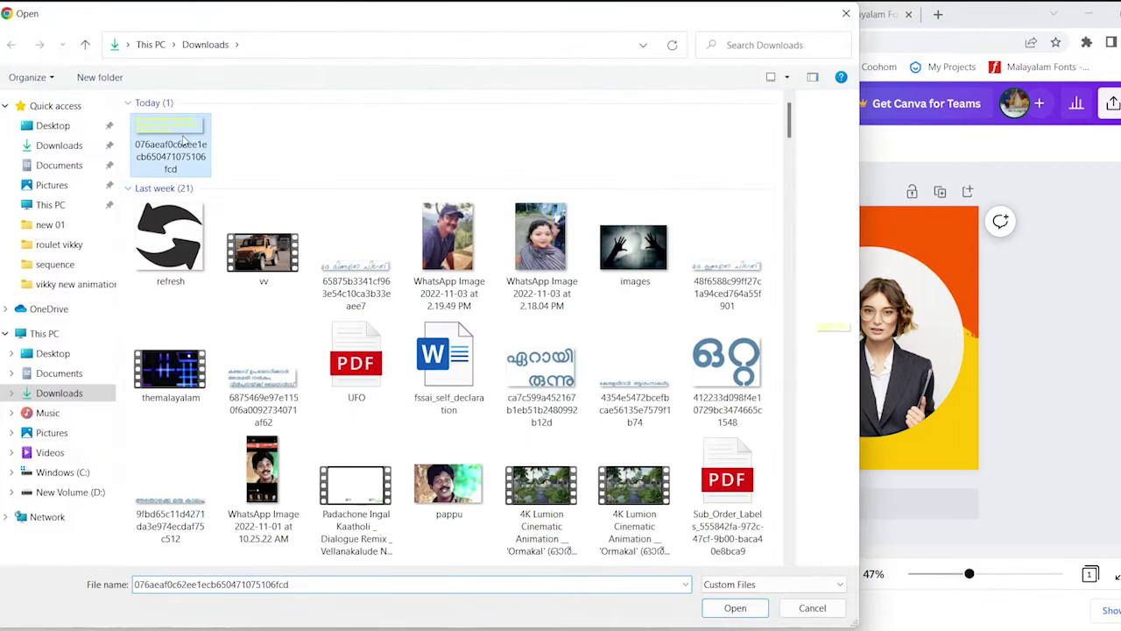
{"action": "left_click", "coordinate": [734, 608]}
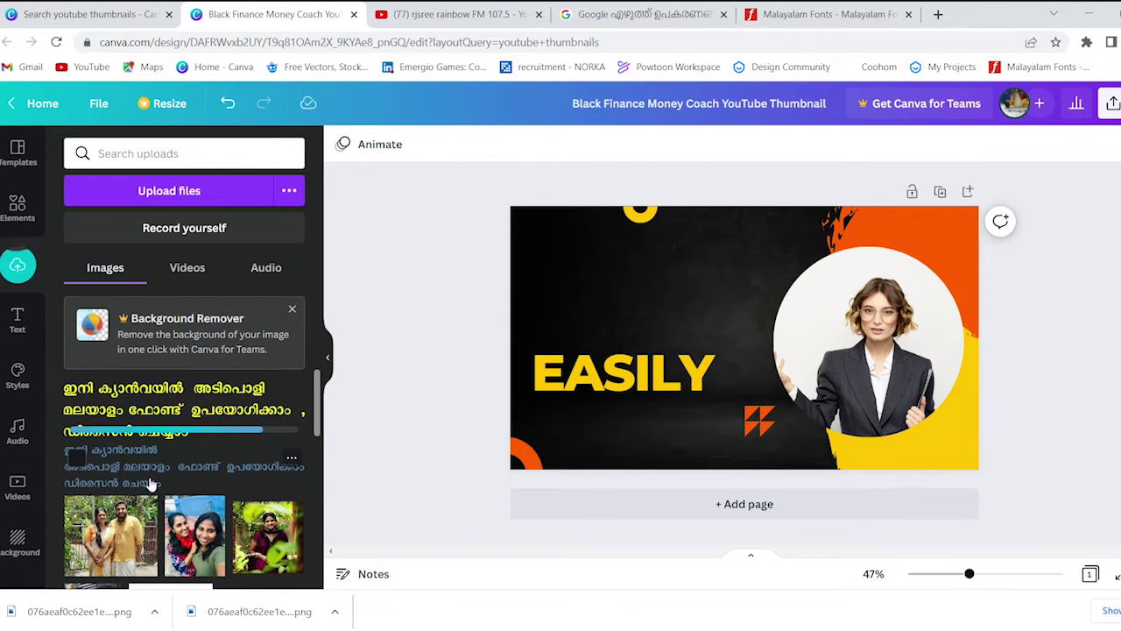
Add the uploaded yellow Malayalam text image to the thumbnail, place it above "EASILY" at the upper left, and enlarge it slightly.
{"action": "left_click", "coordinate": [158, 412]}
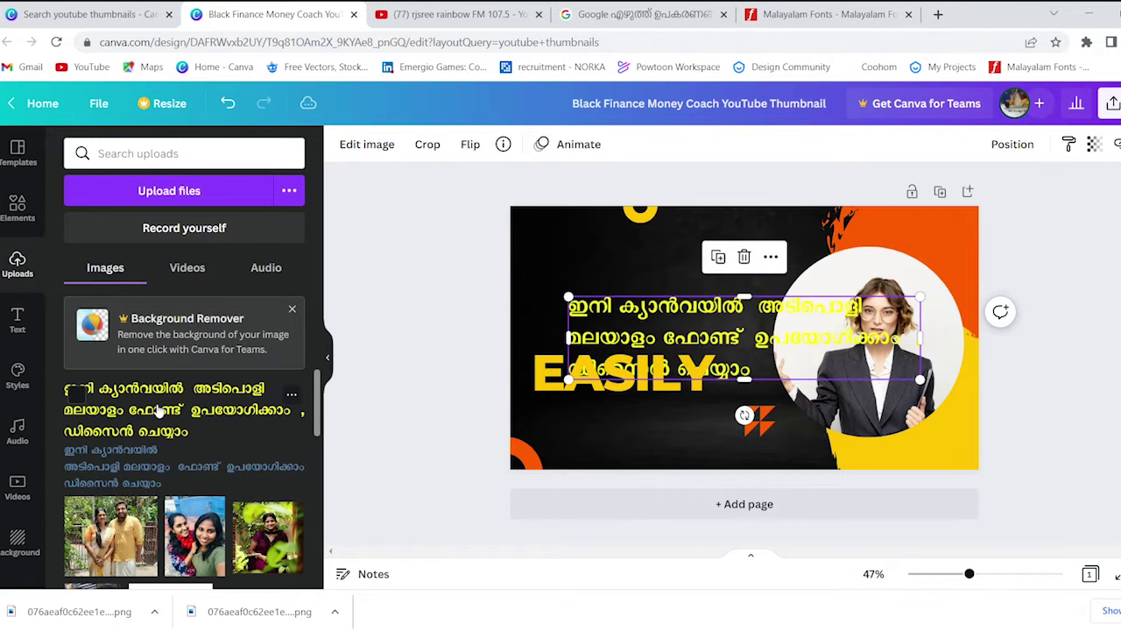
{"action": "left_click_drag", "start_coordinate": [713, 328], "coordinate": [658, 269]}
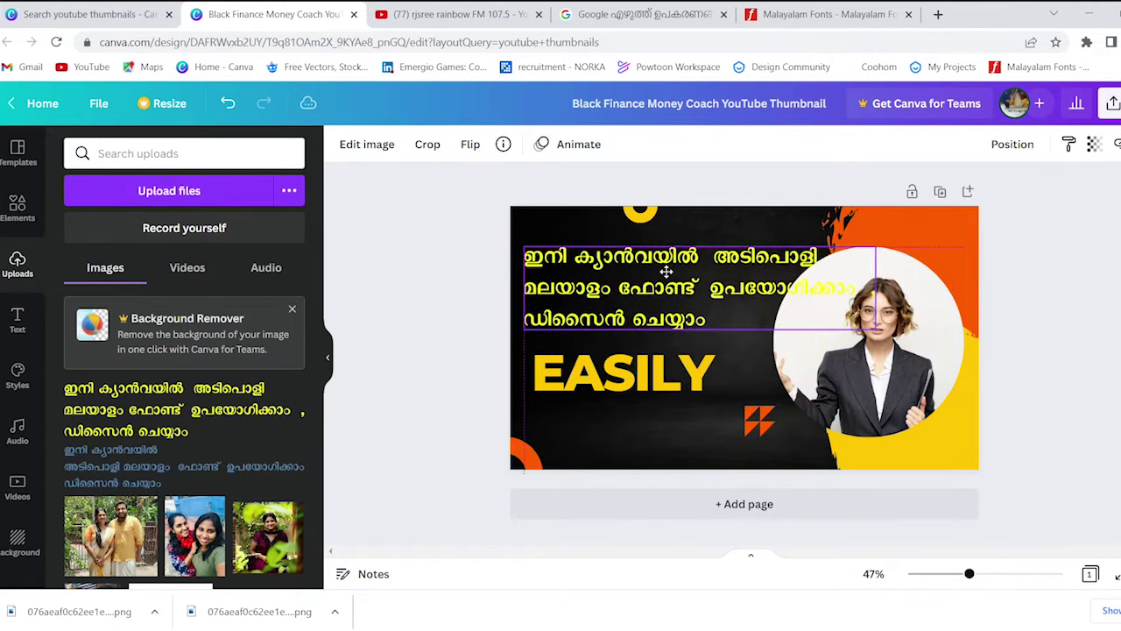
{"action": "left_click_drag", "start_coordinate": [874, 329], "coordinate": [878, 333]}
Move the circular portrait straight down until its lower part extends past the thumbnail's bottom edge.
{"action": "left_click", "coordinate": [931, 307]}
{"action": "left_click_drag", "start_coordinate": [930, 307], "coordinate": [932, 355]}
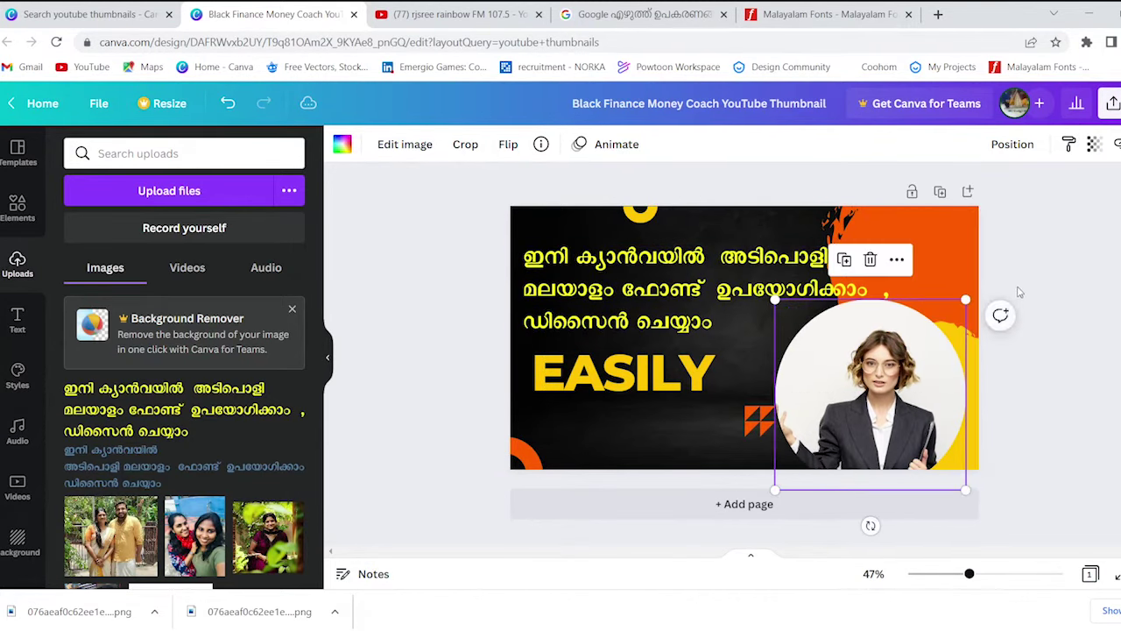
{"action": "key", "text": "Escape"}
Lower the "EASILY" text slightly and shift the orange brush shape right, away from the Malayalam text.
{"action": "left_click_drag", "start_coordinate": [666, 388], "coordinate": [666, 418]}
{"action": "left_click", "coordinate": [912, 242]}
{"action": "left_click_drag", "start_coordinate": [879, 250], "coordinate": [962, 241]}
{"action": "left_click", "coordinate": [922, 243]}
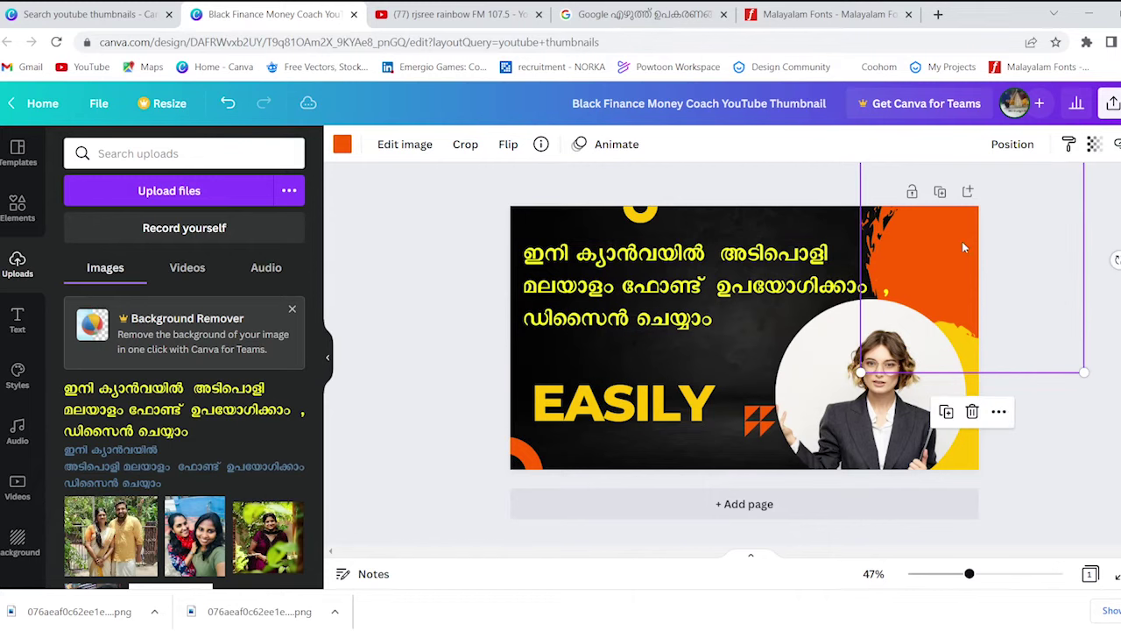
Move the "EASILY" text down to the thumbnail's lower-left corner.
{"action": "left_click", "coordinate": [1051, 500]}
{"action": "left_click_drag", "start_coordinate": [653, 409], "coordinate": [649, 403]}
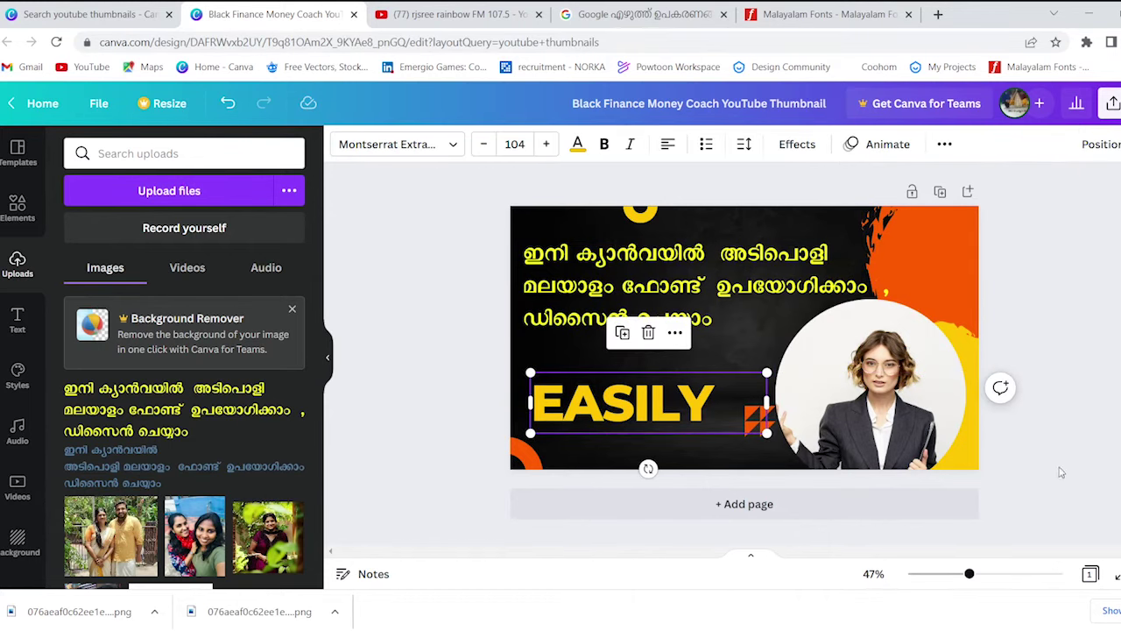
{"action": "left_click_drag", "start_coordinate": [687, 408], "coordinate": [679, 442]}
{"action": "left_click", "coordinate": [1071, 388]}
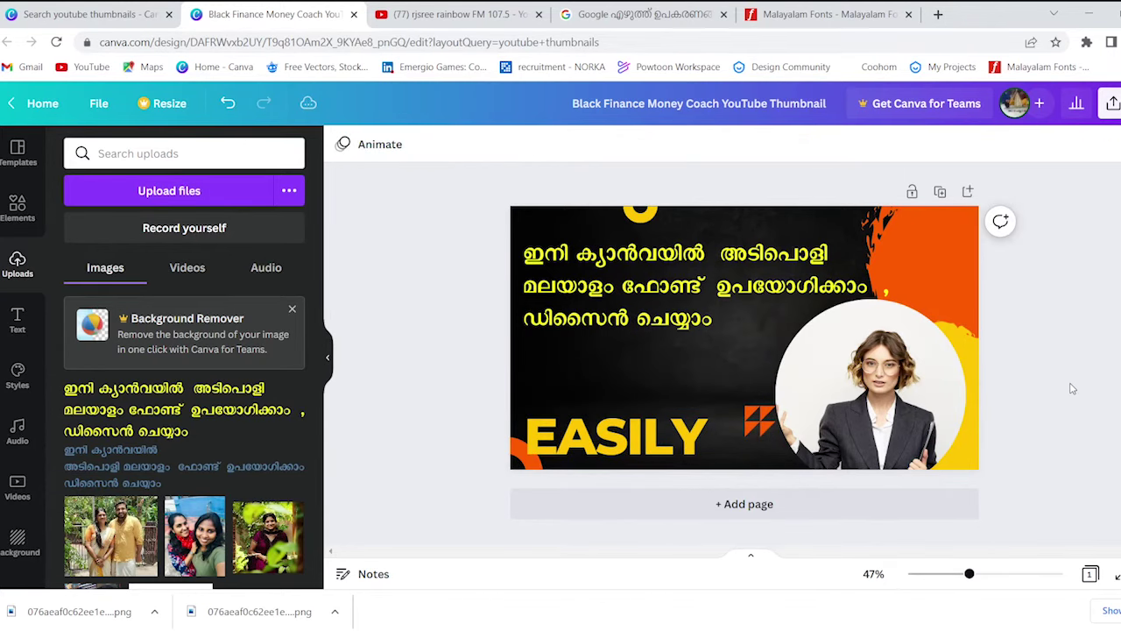
Add the round Canva logo from the "canva logo" element search, shrink it to about half size, and place it beneath the Malayalam text.
{"action": "left_click", "coordinate": [18, 210]}
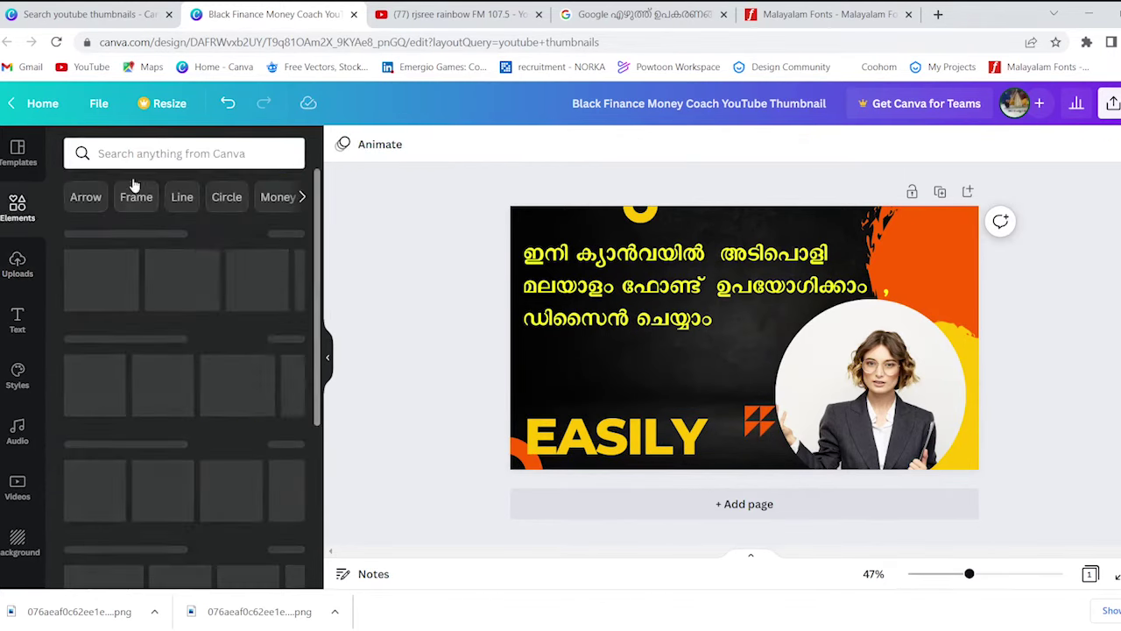
{"action": "left_click", "coordinate": [128, 153]}
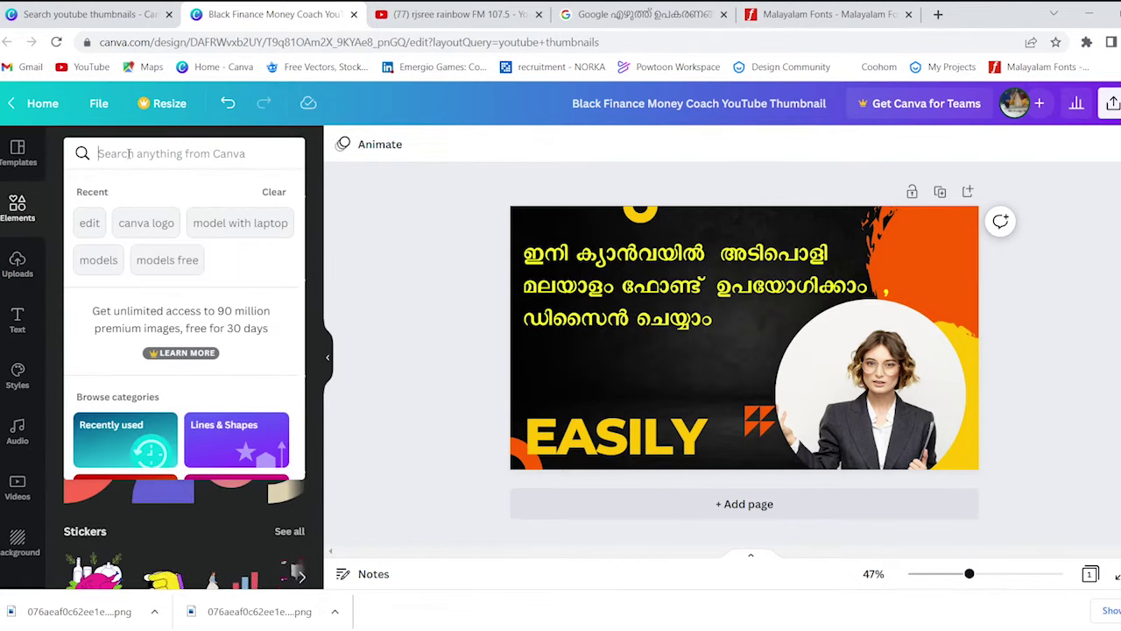
{"action": "left_click", "coordinate": [140, 224]}
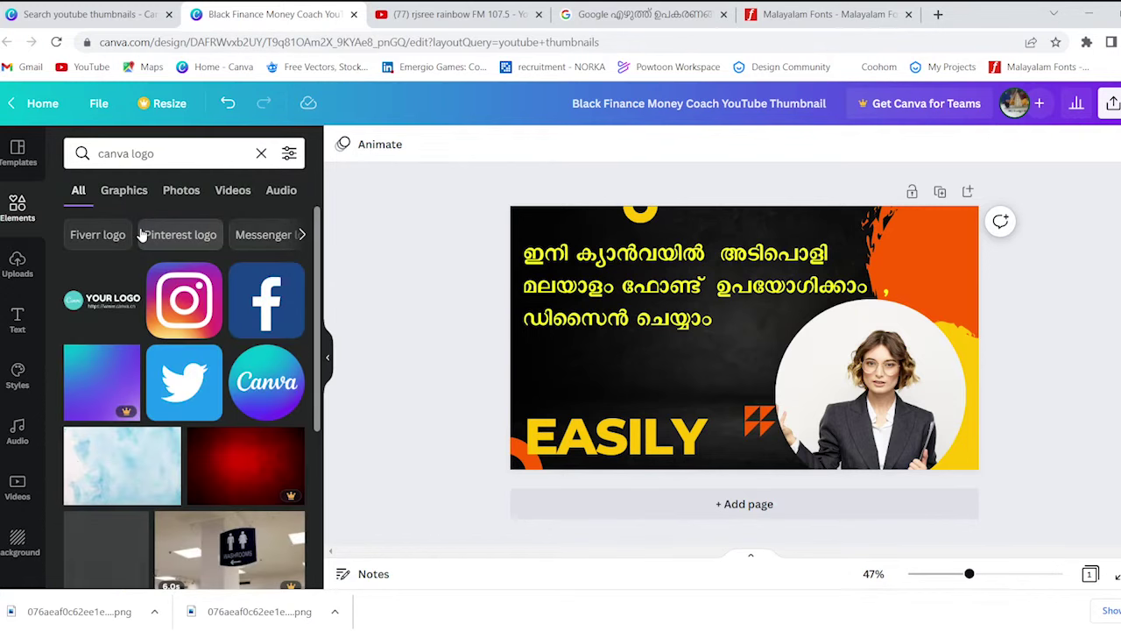
{"action": "left_click", "coordinate": [263, 382]}
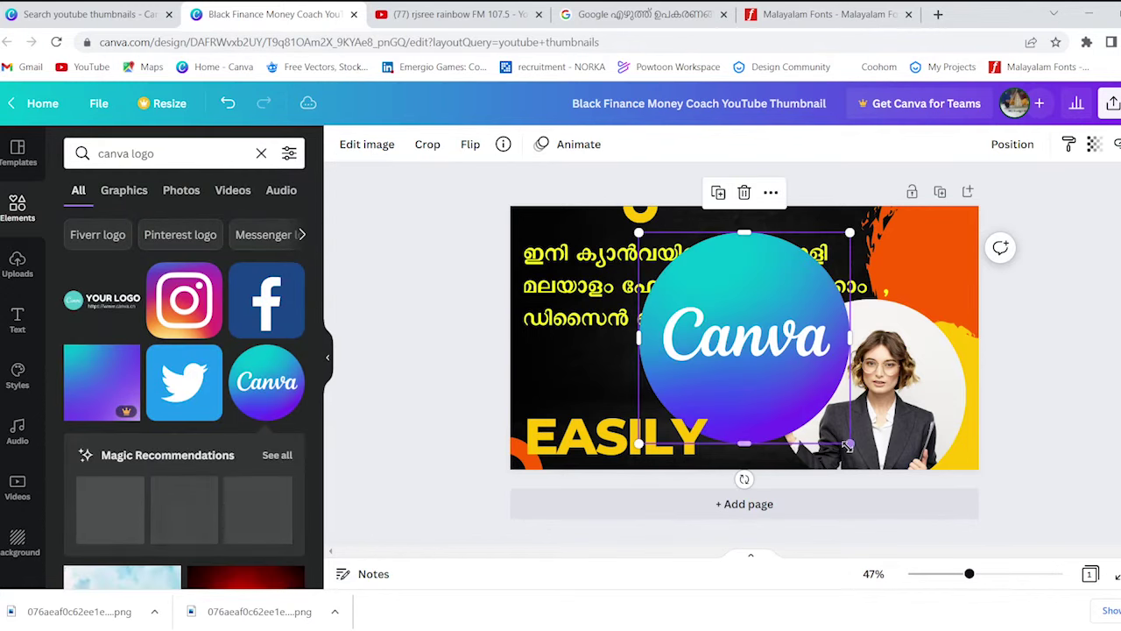
{"action": "left_click_drag", "start_coordinate": [850, 444], "coordinate": [749, 342]}
{"action": "left_click_drag", "start_coordinate": [714, 303], "coordinate": [747, 384]}
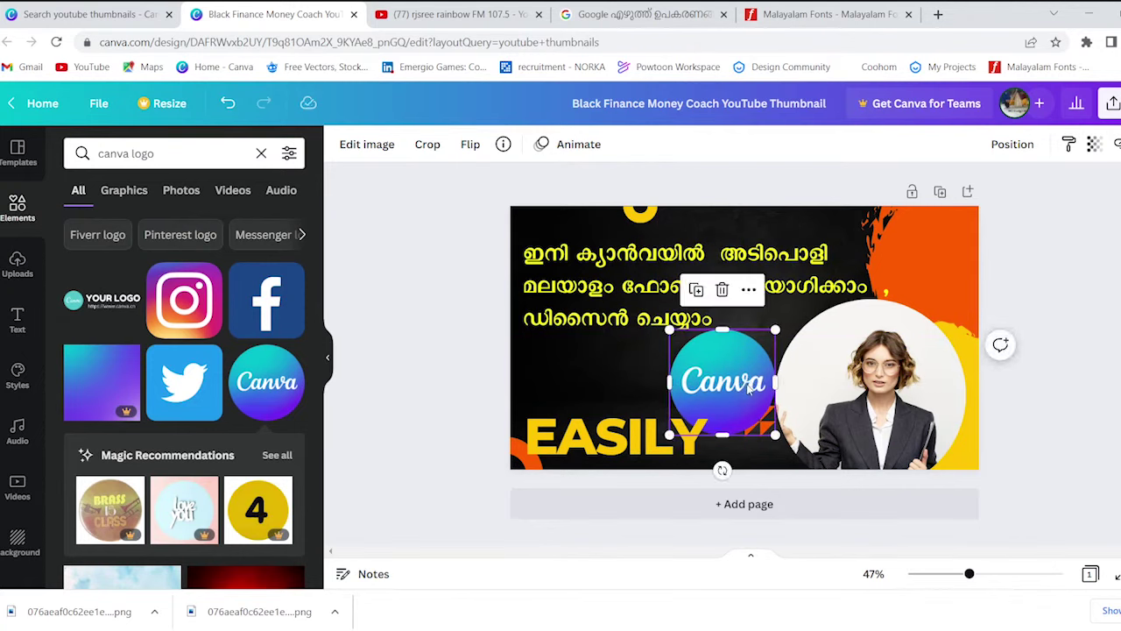
Search the elements library for "editing".
{"action": "scroll", "coordinate": [193, 289], "scroll_direction": "down", "scroll_amount": 4}
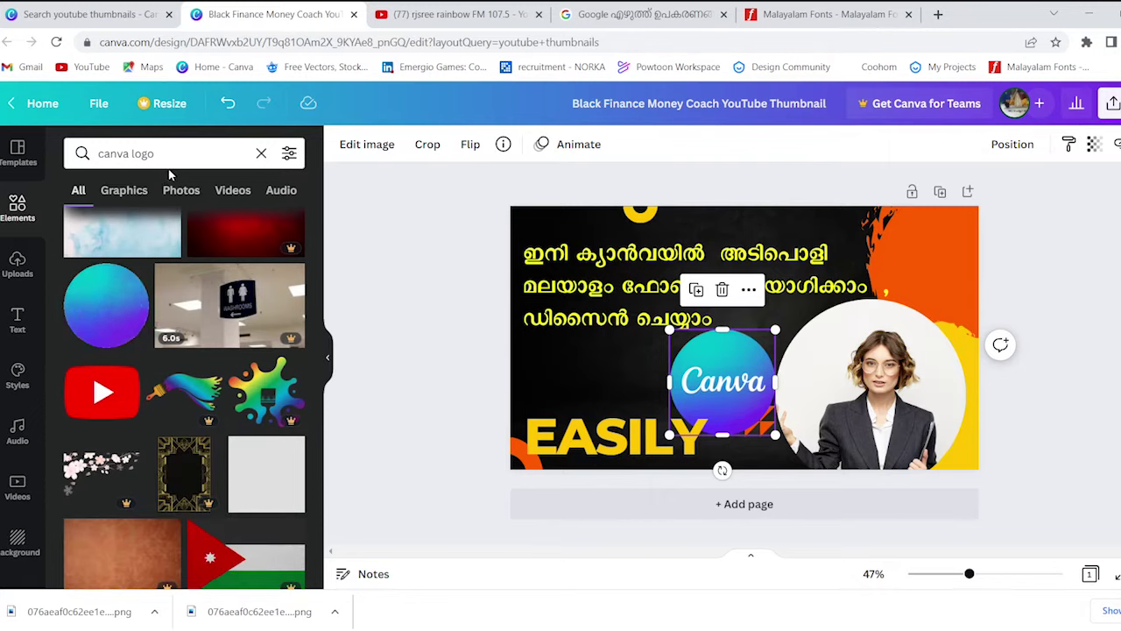
{"action": "left_click", "coordinate": [106, 157]}
{"action": "type", "text": "editing"}
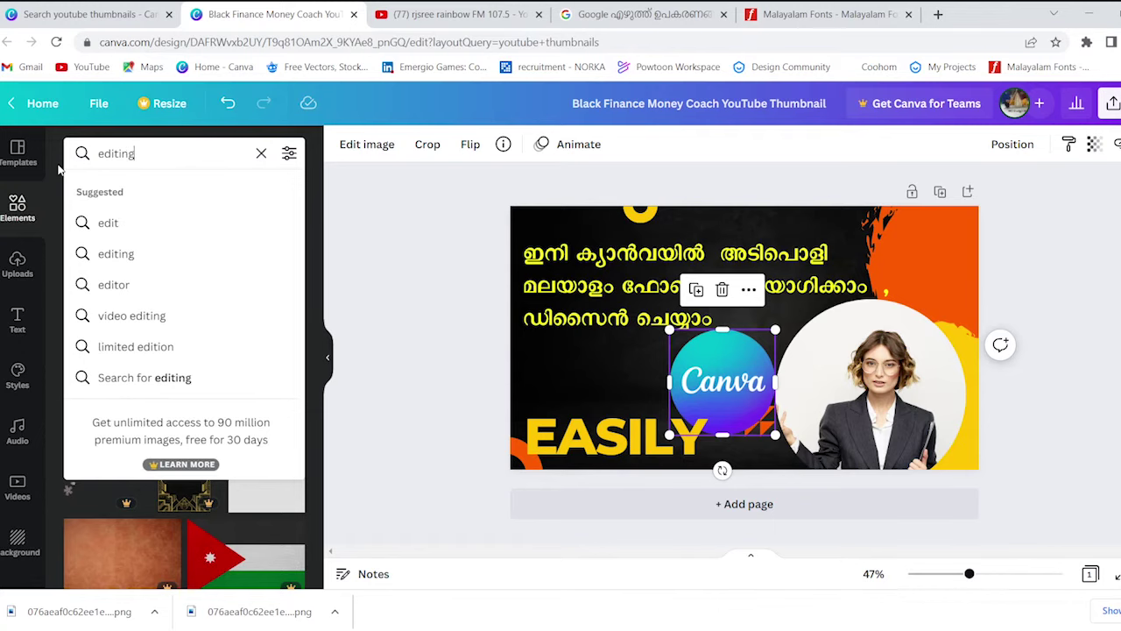
{"action": "key", "text": "Return"}
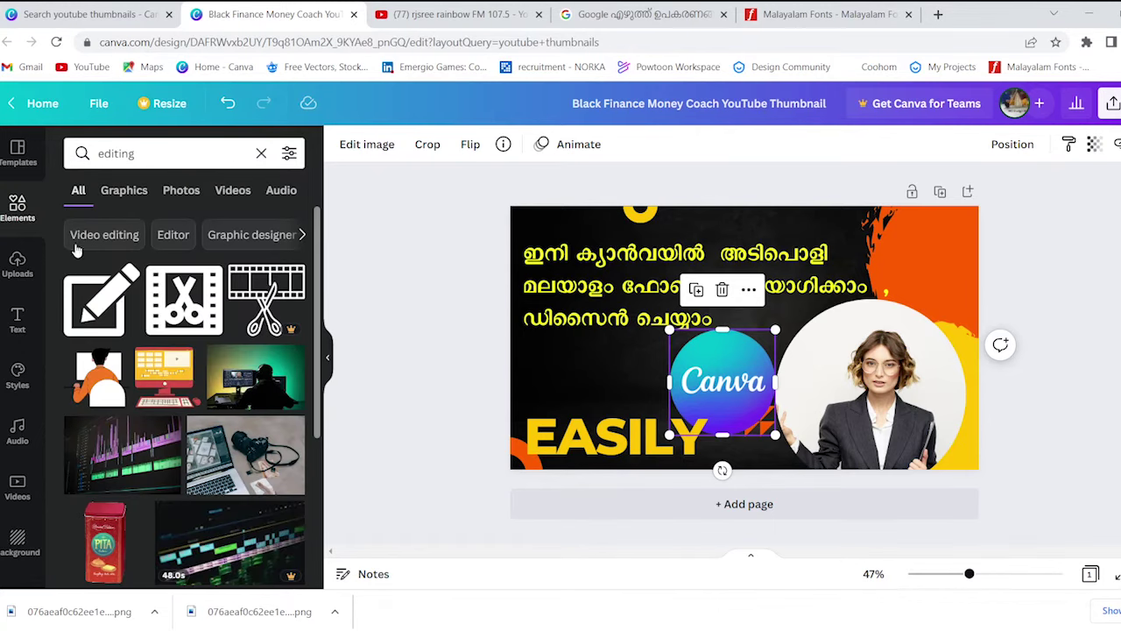
Fill the circular portrait frame with the photo of hands working at a laptop beside a mug.
{"action": "scroll", "coordinate": [229, 373], "scroll_direction": "down", "scroll_amount": 5}
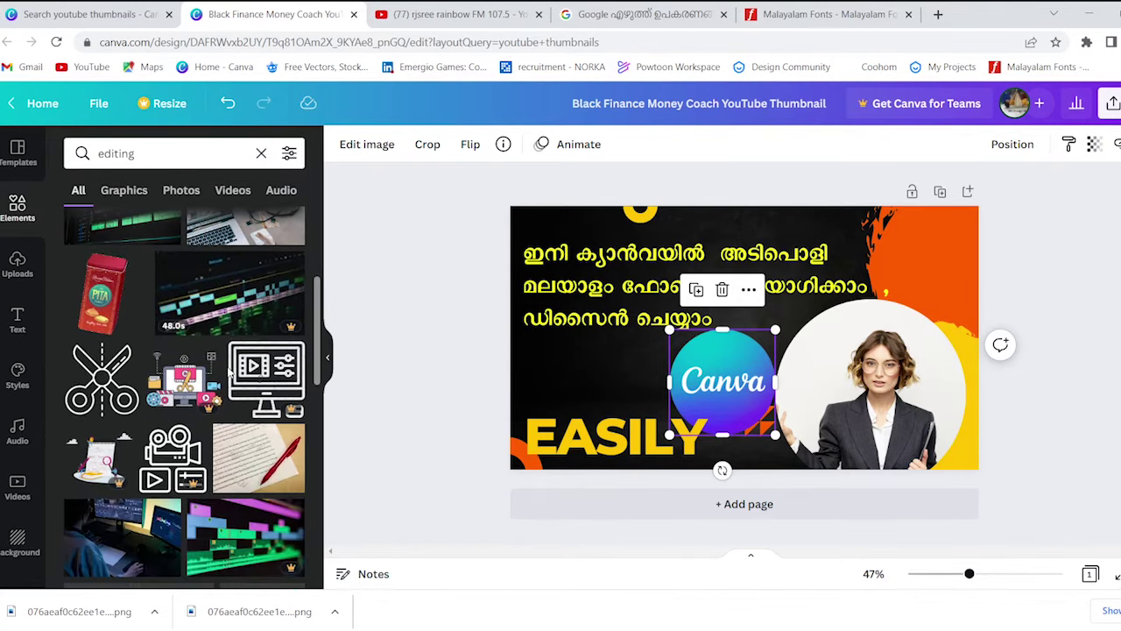
{"action": "scroll", "coordinate": [230, 372], "scroll_direction": "down", "scroll_amount": 5}
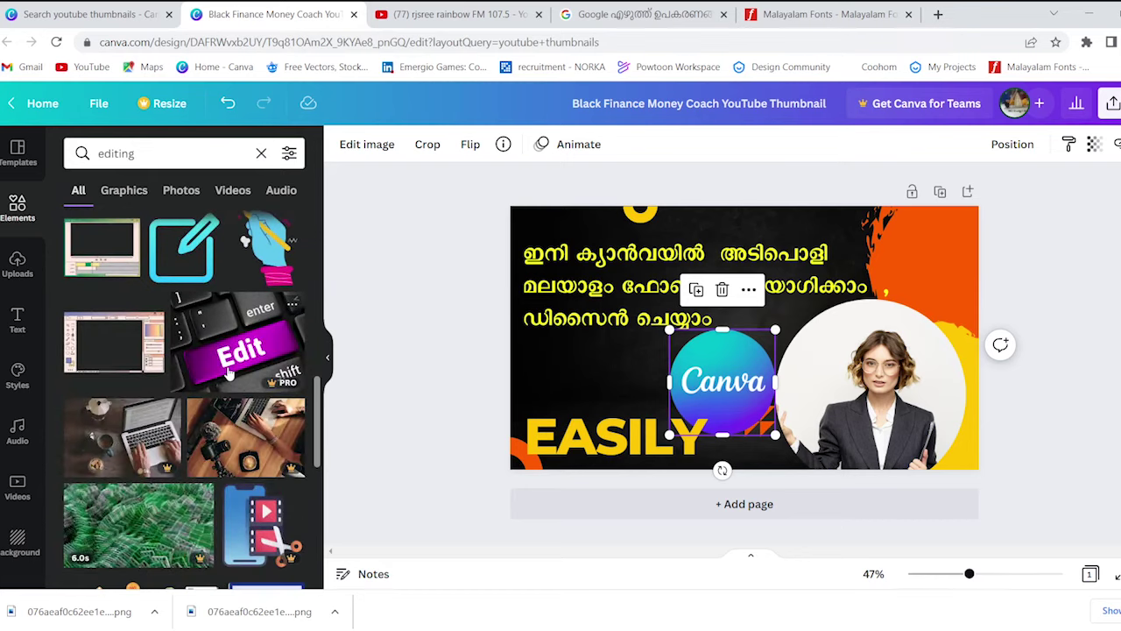
{"action": "scroll", "coordinate": [150, 373], "scroll_direction": "down", "scroll_amount": 10}
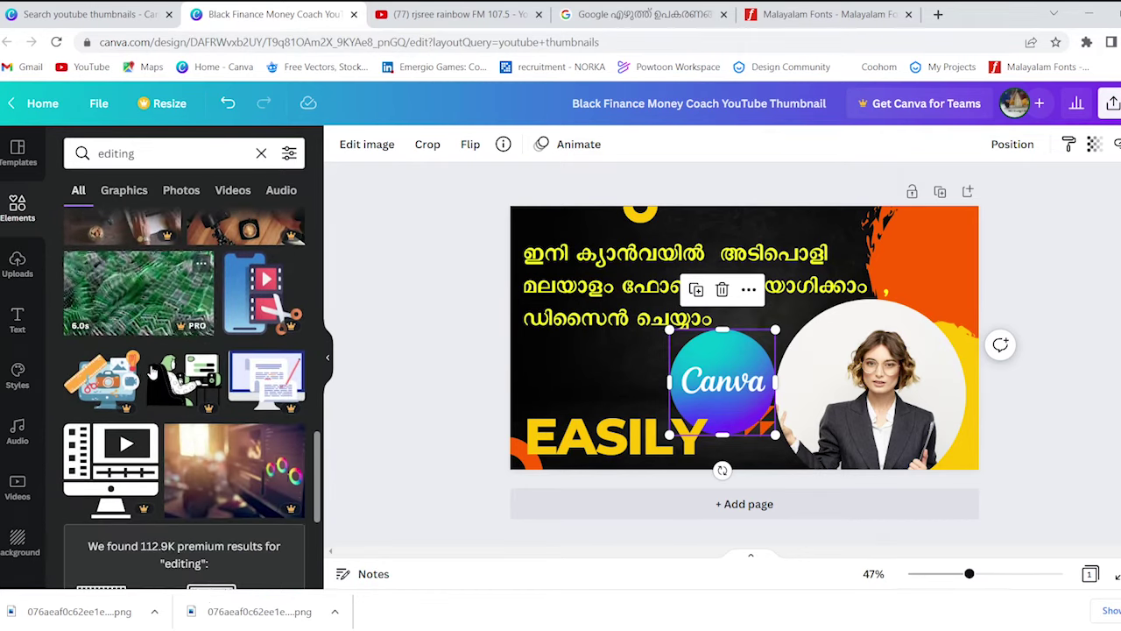
{"action": "scroll", "coordinate": [151, 373], "scroll_direction": "down", "scroll_amount": 10}
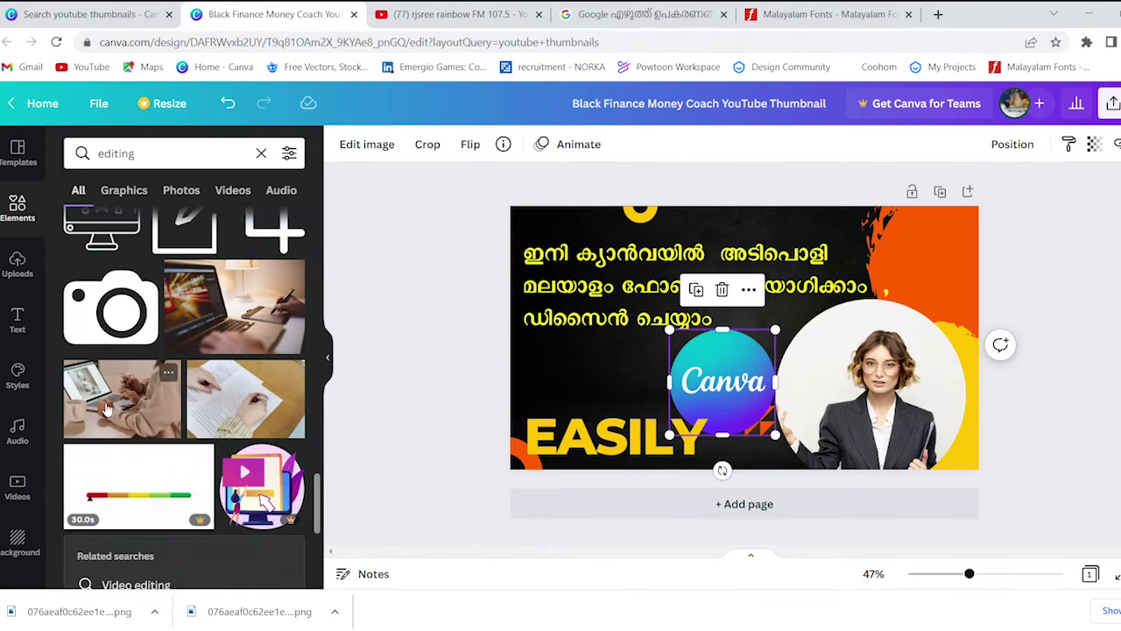
{"action": "left_click_drag", "start_coordinate": [105, 400], "coordinate": [835, 394]}
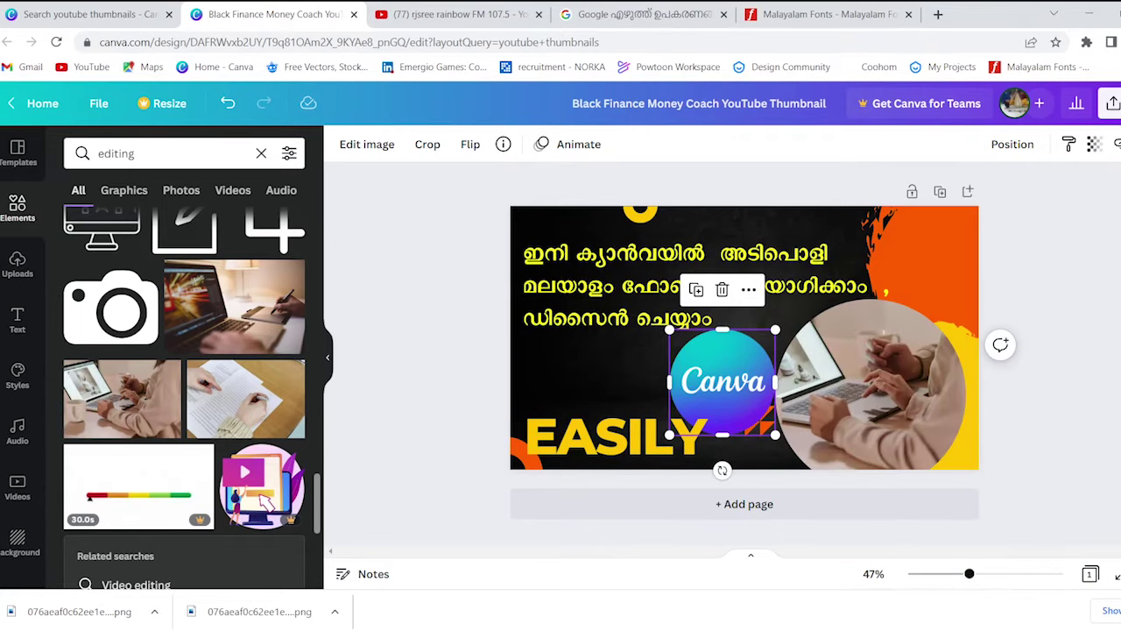
Replace the circular frame's picture with the photo of a man in a white shirt editing pictures on a laptop.
{"action": "scroll", "coordinate": [241, 372], "scroll_direction": "down", "scroll_amount": 3}
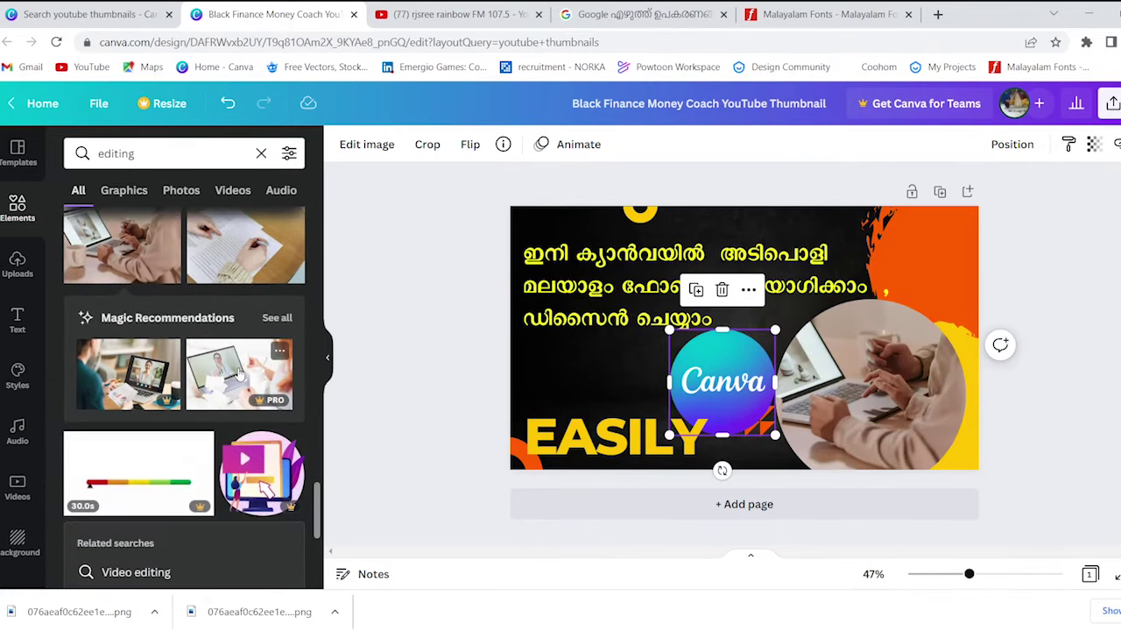
{"action": "scroll", "coordinate": [263, 446], "scroll_direction": "down", "scroll_amount": 5}
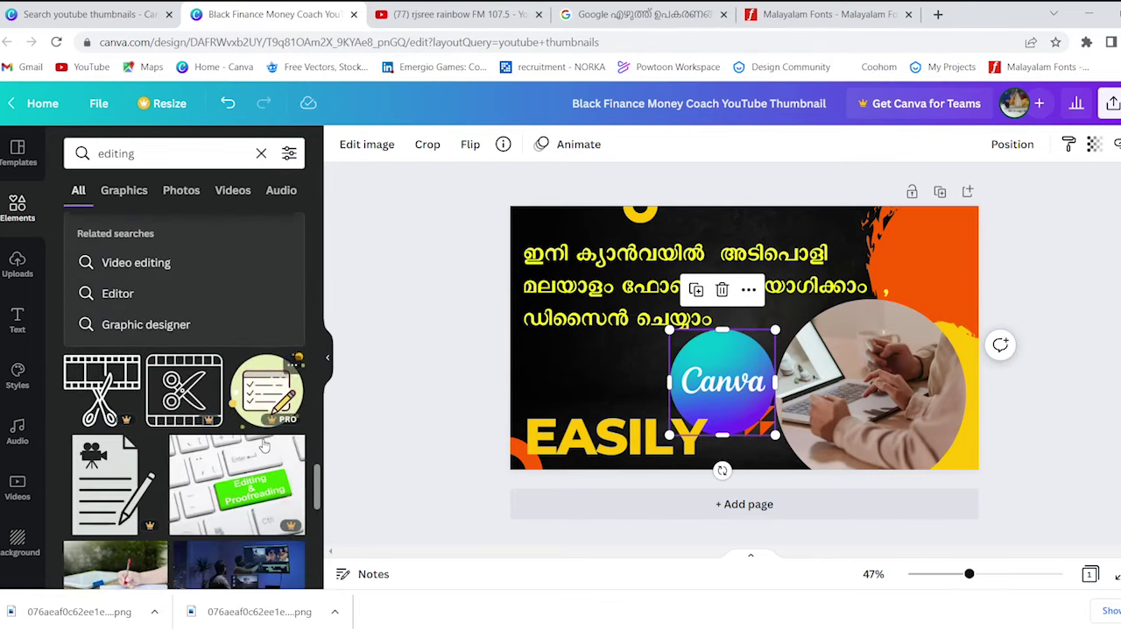
{"action": "scroll", "coordinate": [263, 445], "scroll_direction": "down", "scroll_amount": 8}
{"action": "scroll", "coordinate": [262, 478], "scroll_direction": "down", "scroll_amount": 8}
{"action": "scroll", "coordinate": [254, 487], "scroll_direction": "down", "scroll_amount": 6}
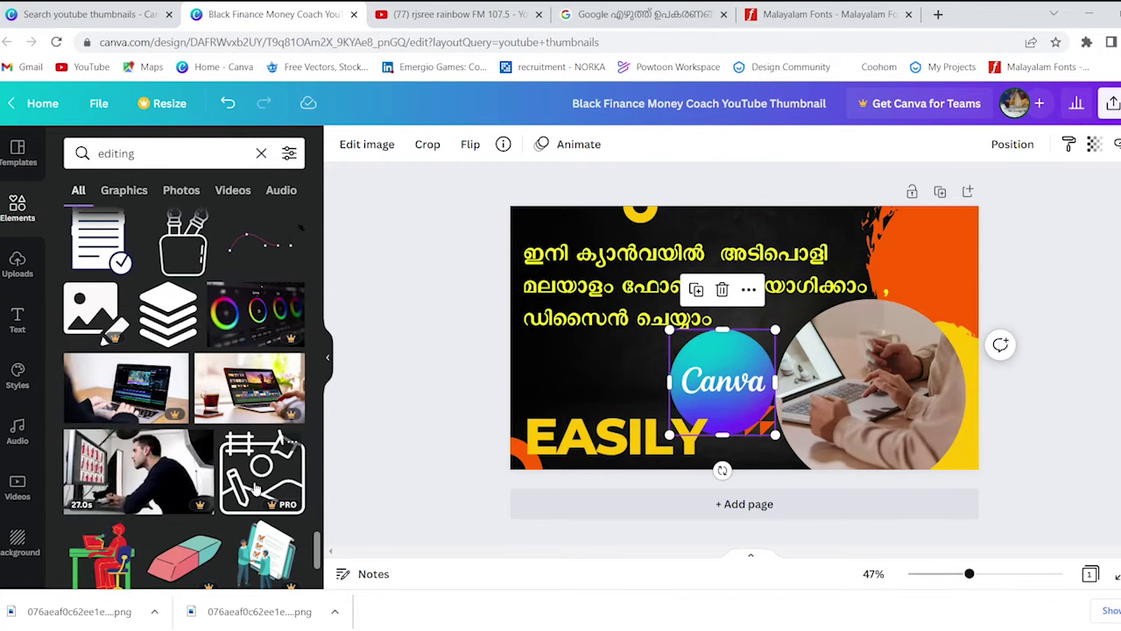
{"action": "scroll", "coordinate": [256, 487], "scroll_direction": "down", "scroll_amount": 8}
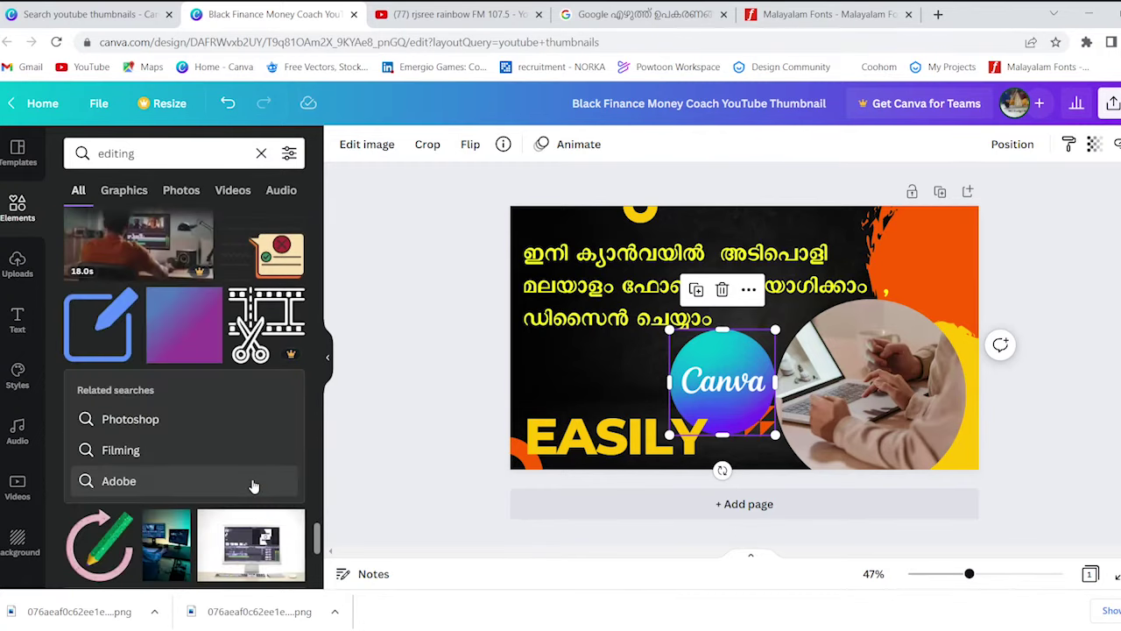
{"action": "scroll", "coordinate": [253, 486], "scroll_direction": "down", "scroll_amount": 8}
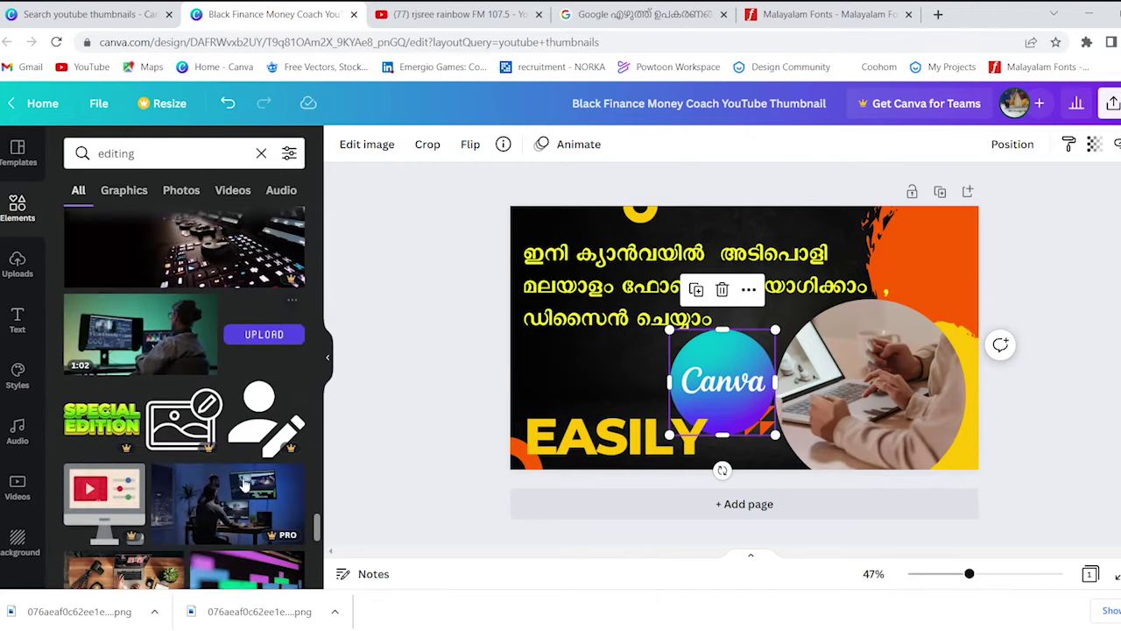
{"action": "scroll", "coordinate": [221, 492], "scroll_direction": "down", "scroll_amount": 1}
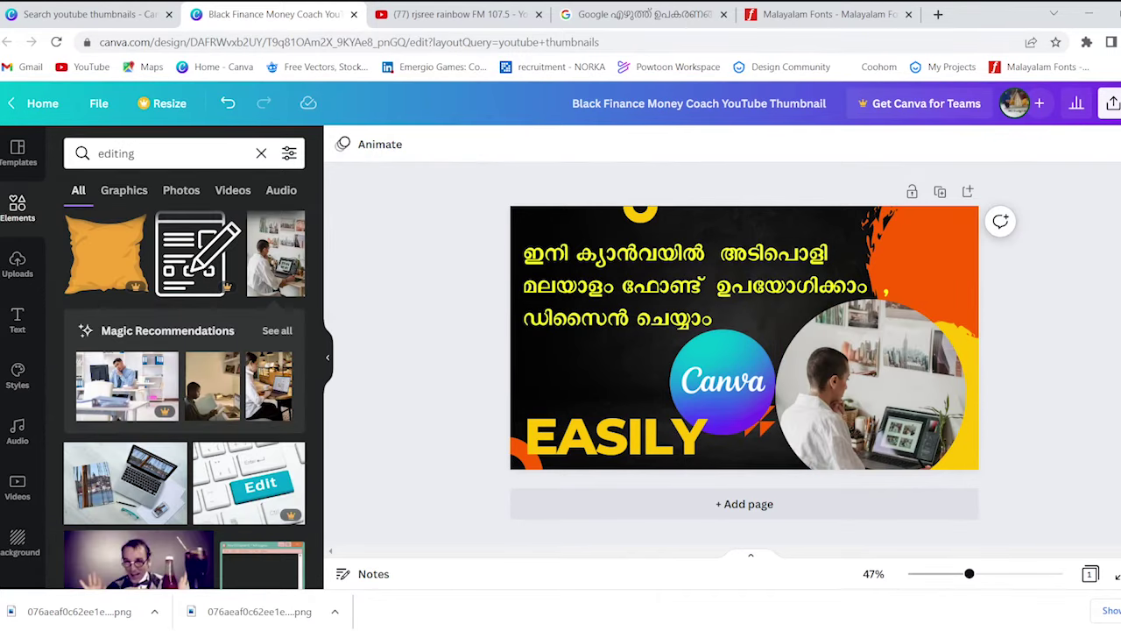
Delete the "EASILY" text and move the Canva logo left into the freed space.
{"action": "left_click", "coordinate": [692, 431]}
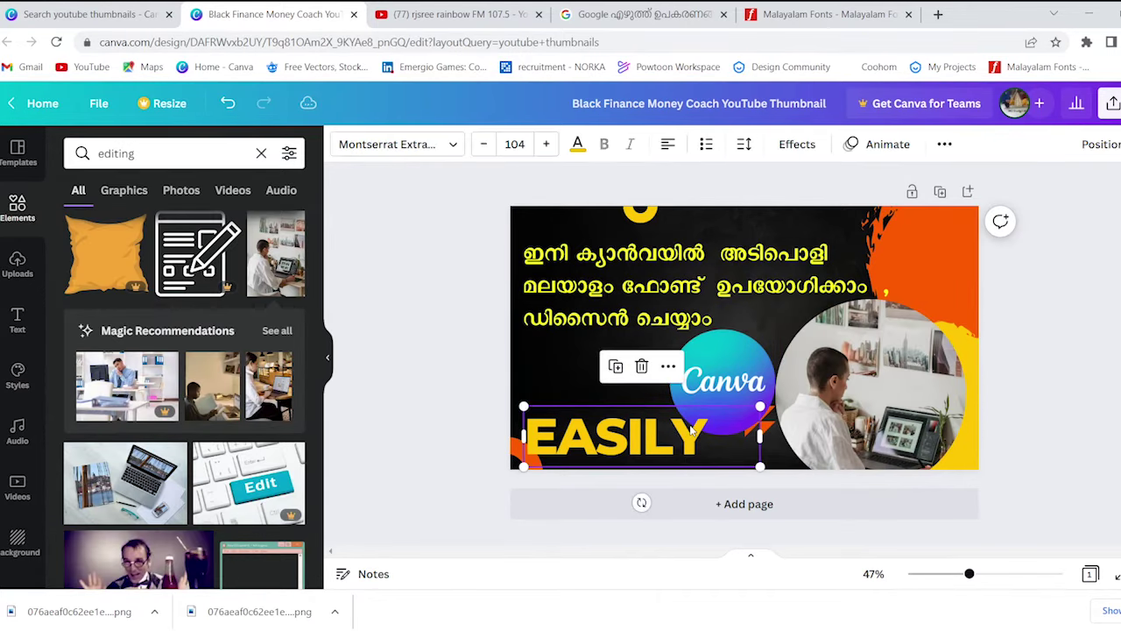
{"action": "key", "text": "Delete"}
{"action": "left_click_drag", "start_coordinate": [706, 396], "coordinate": [623, 405]}
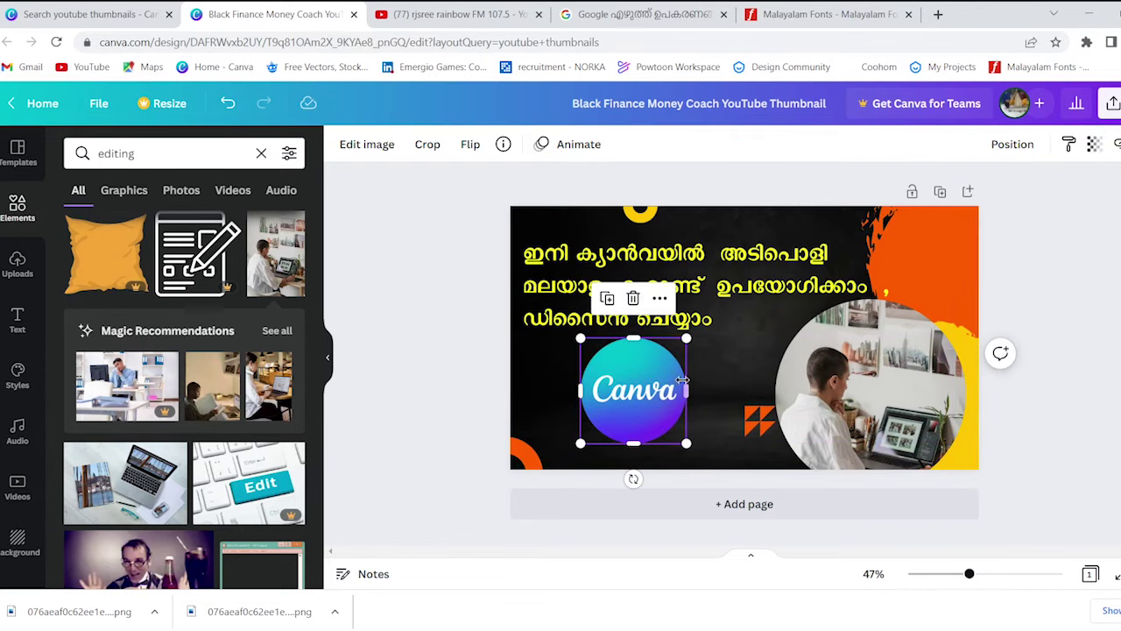
Enlarge the Malayalam text image slightly and nudge the Canva logo down and to the right, clear of the text.
{"action": "left_click", "coordinate": [745, 319]}
{"action": "left_click_drag", "start_coordinate": [889, 326], "coordinate": [896, 332]}
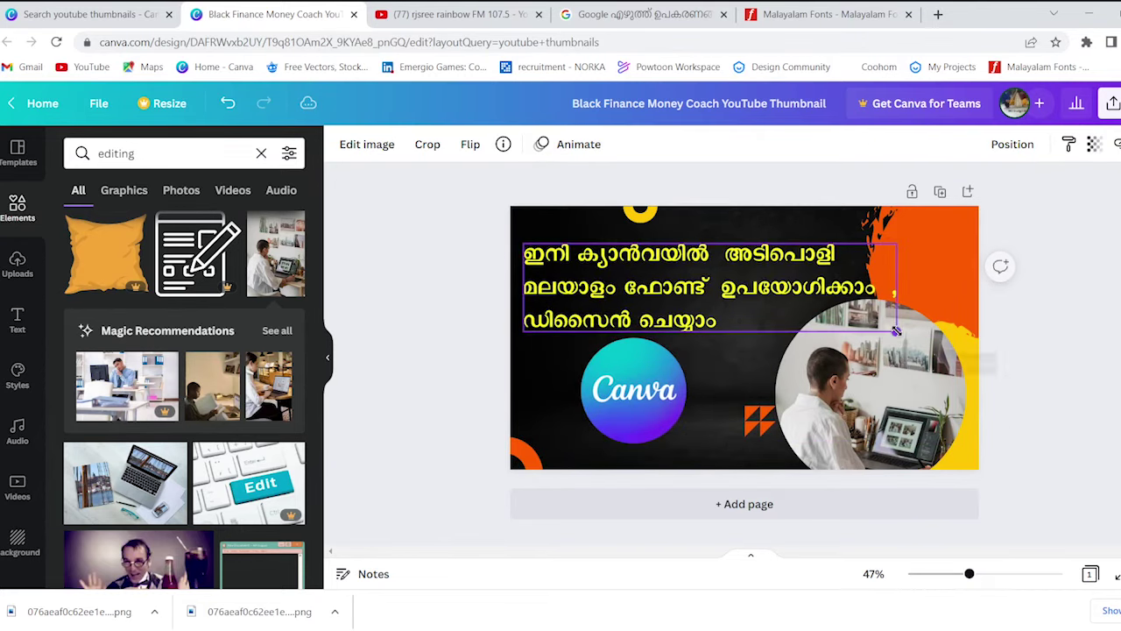
{"action": "left_click_drag", "start_coordinate": [657, 401], "coordinate": [670, 413]}
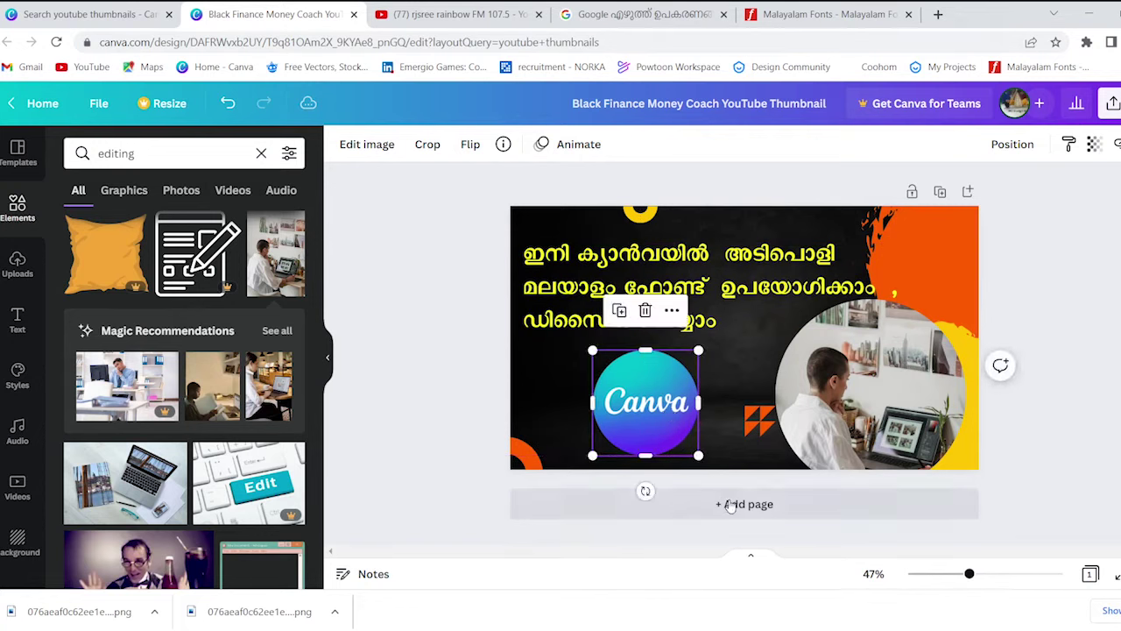
{"action": "left_click", "coordinate": [1117, 377]}
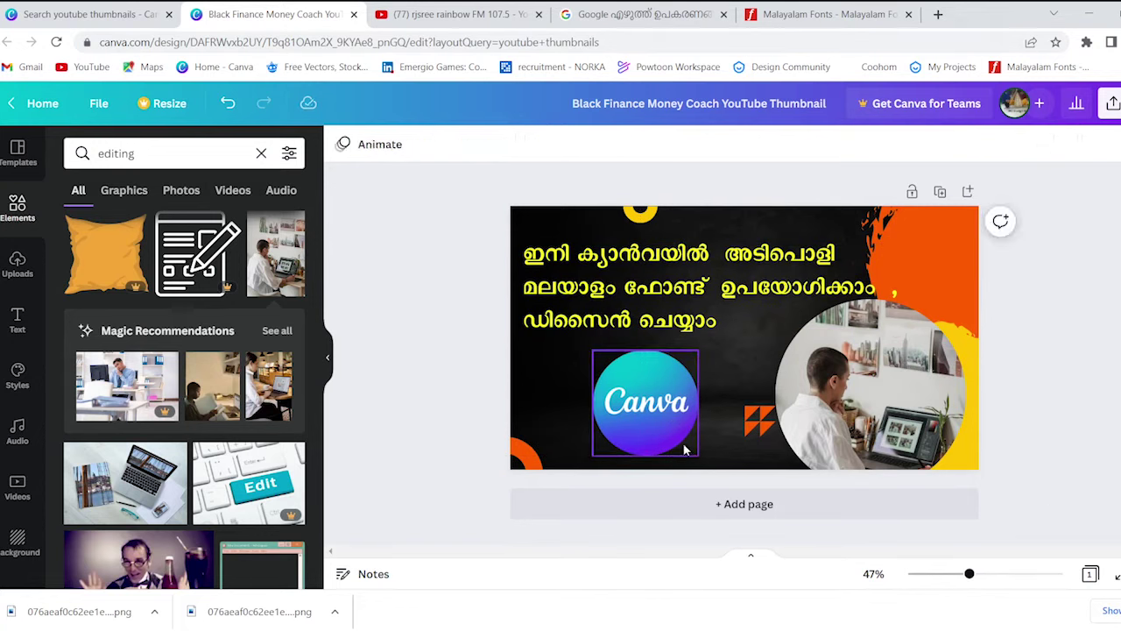
Tilt the Canva logo counterclockwise, enlarge it, and position it so its lower part extends past the thumbnail's bottom edge.
{"action": "left_click", "coordinate": [679, 401]}
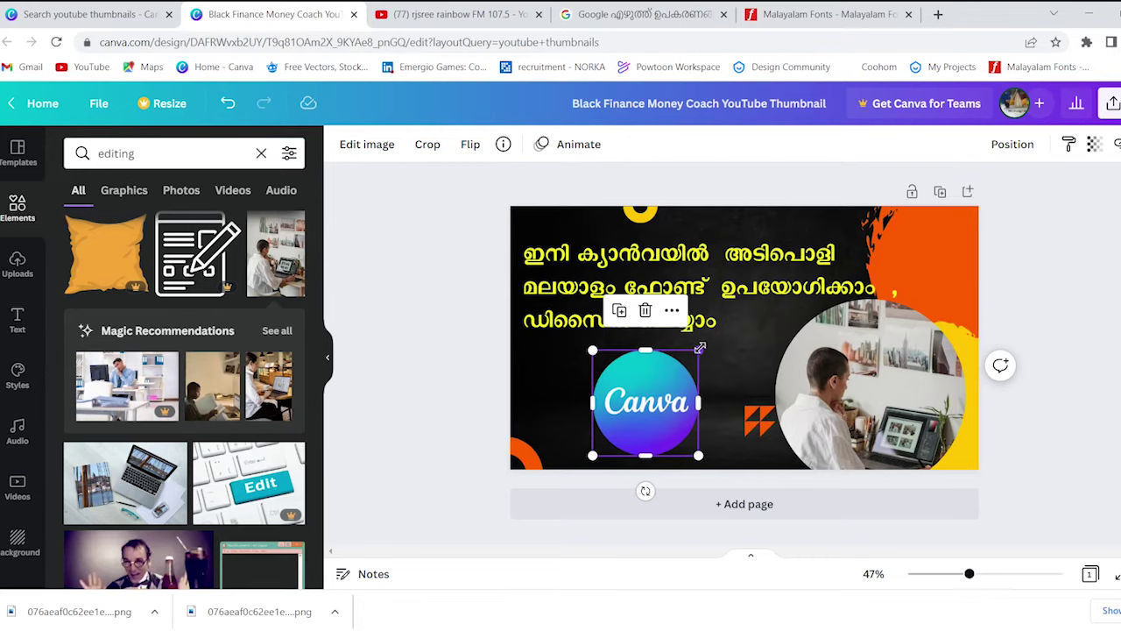
{"action": "left_click_drag", "start_coordinate": [646, 491], "coordinate": [716, 508]}
{"action": "left_click_drag", "start_coordinate": [712, 431], "coordinate": [778, 457]}
{"action": "left_click_drag", "start_coordinate": [722, 409], "coordinate": [697, 431]}
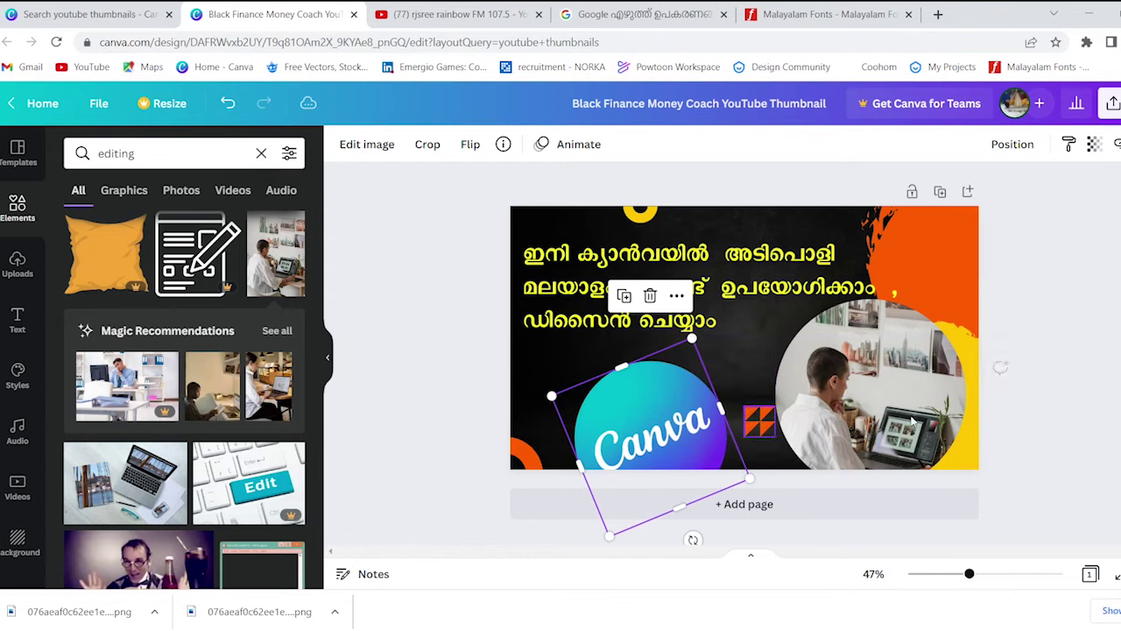
{"action": "left_click", "coordinate": [1045, 272]}
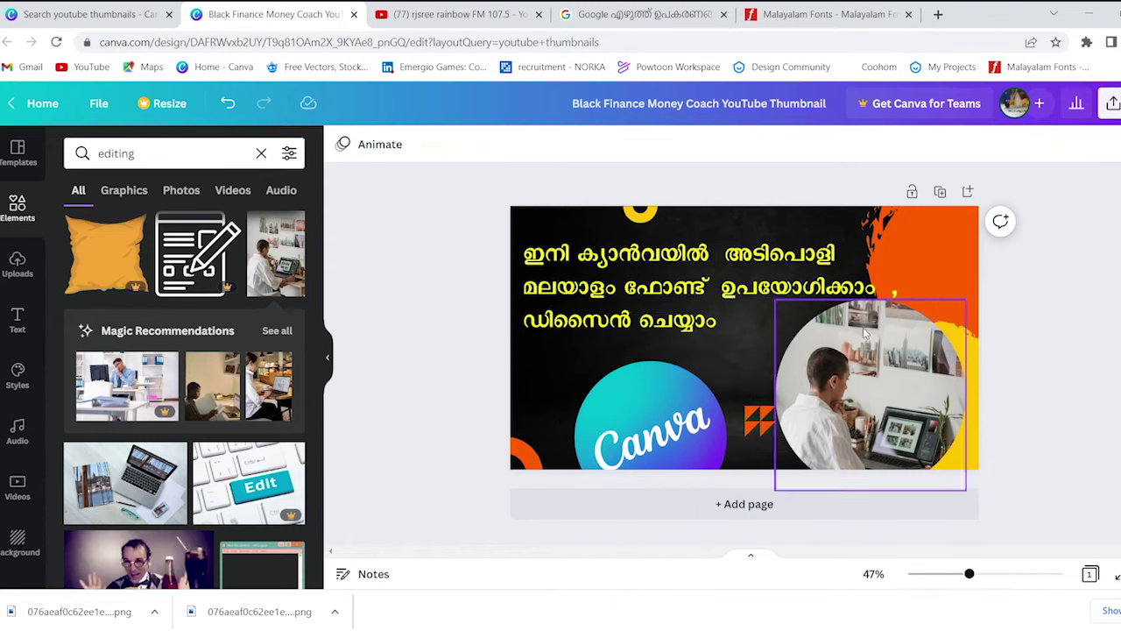
Shift the Malayalam text image slightly right and down, and lower the circular photo a little.
{"action": "left_click", "coordinate": [769, 289]}
{"action": "left_click_drag", "start_coordinate": [769, 289], "coordinate": [777, 294]}
{"action": "left_click", "coordinate": [935, 390]}
{"action": "left_click", "coordinate": [1049, 351]}
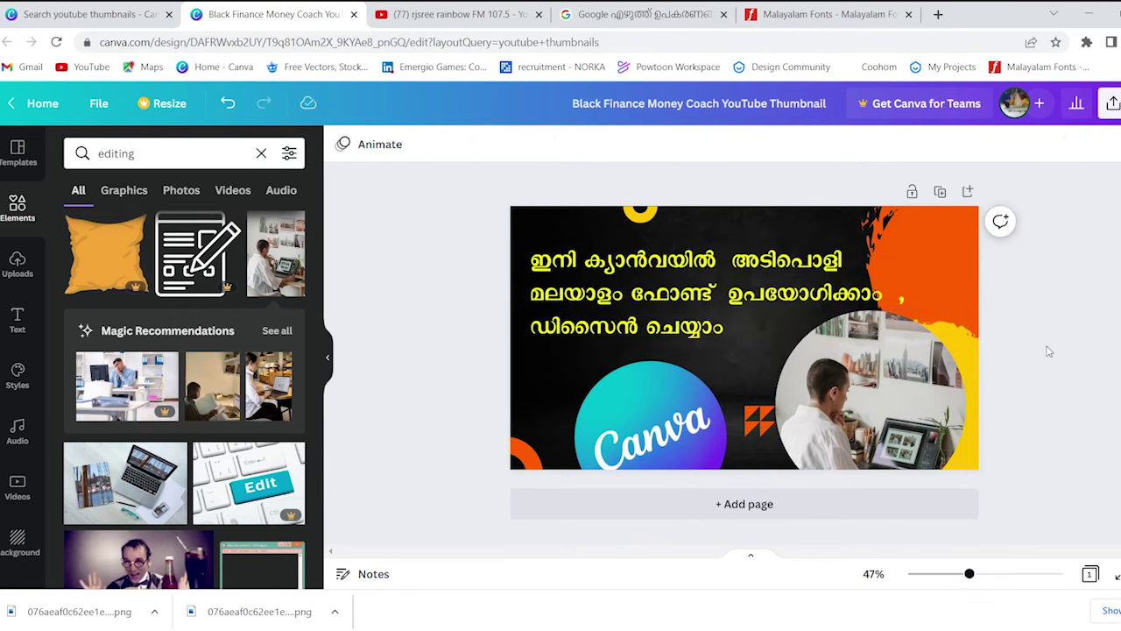
Try the Simple, Sleek and Fun page animations and apply the Party animation to the page.
{"action": "left_click", "coordinate": [367, 151]}
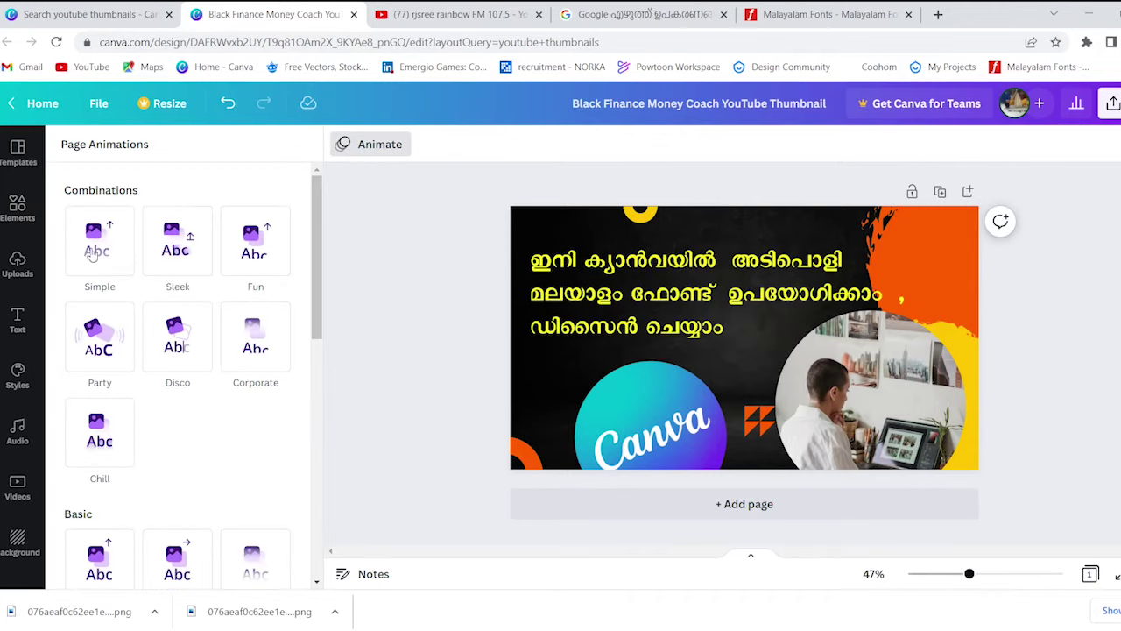
{"action": "left_click", "coordinate": [96, 249]}
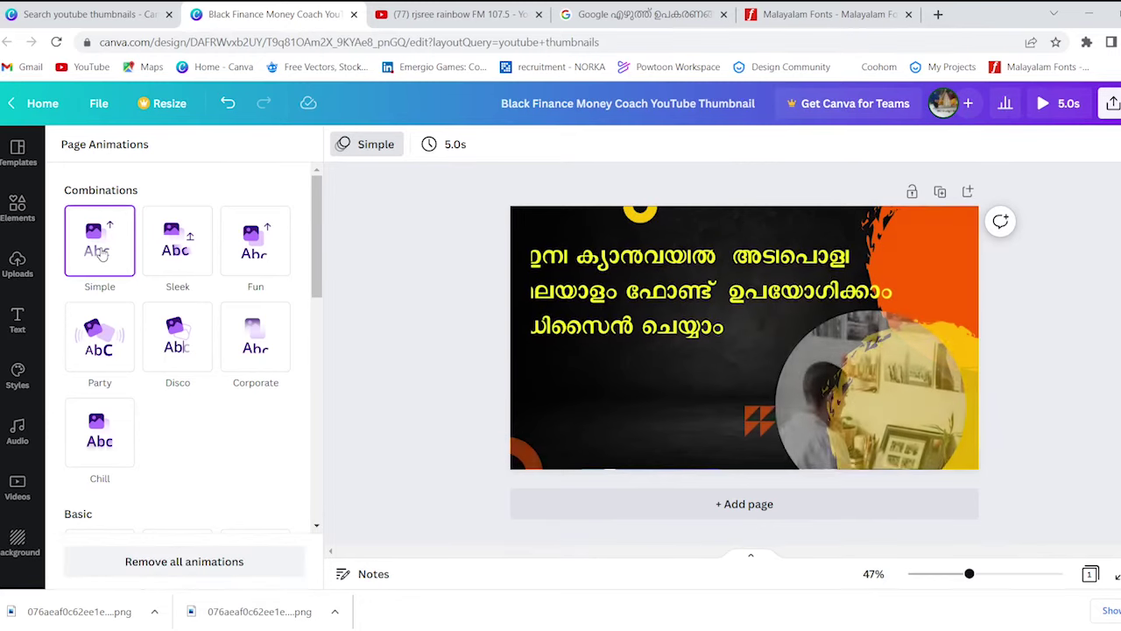
{"action": "left_click", "coordinate": [179, 241]}
{"action": "left_click", "coordinate": [267, 249]}
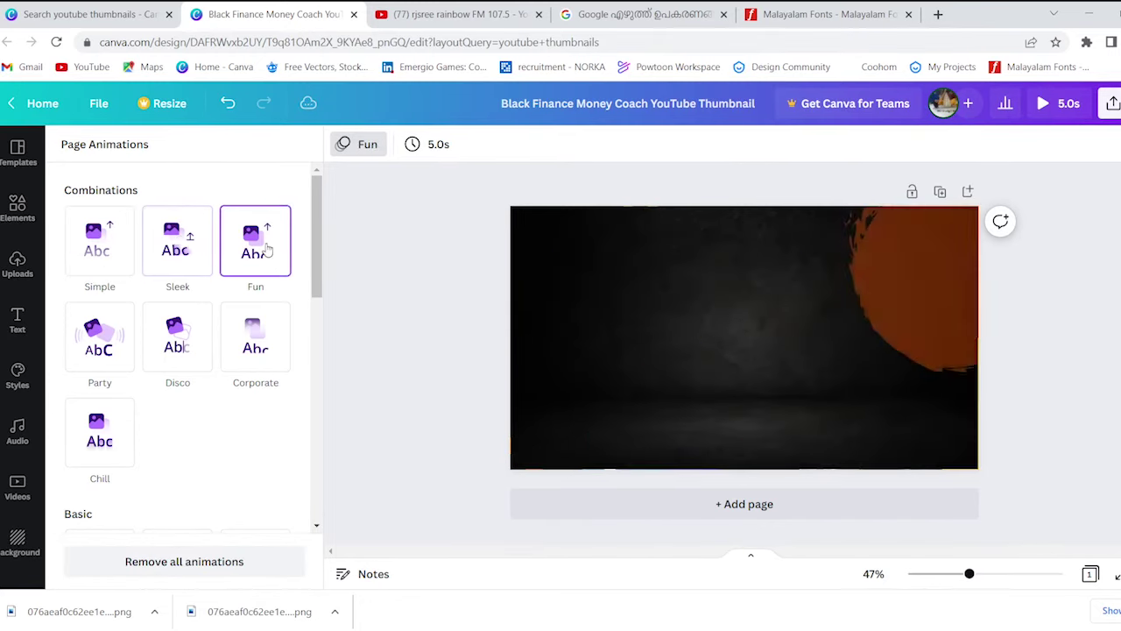
{"action": "left_click", "coordinate": [112, 340]}
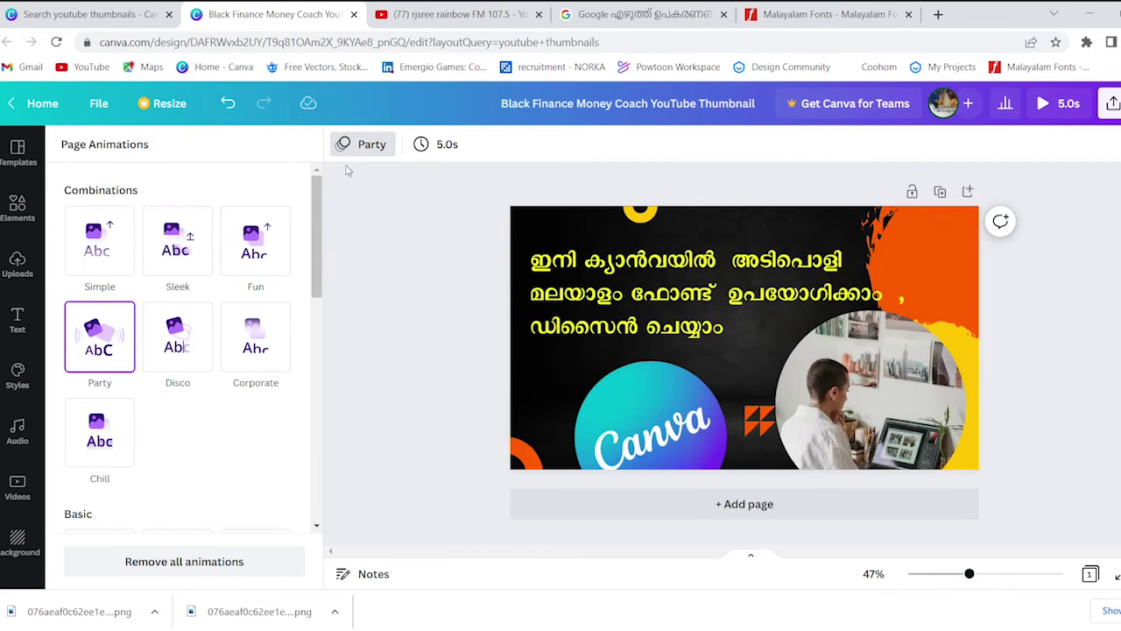
{"action": "left_click", "coordinate": [371, 303]}
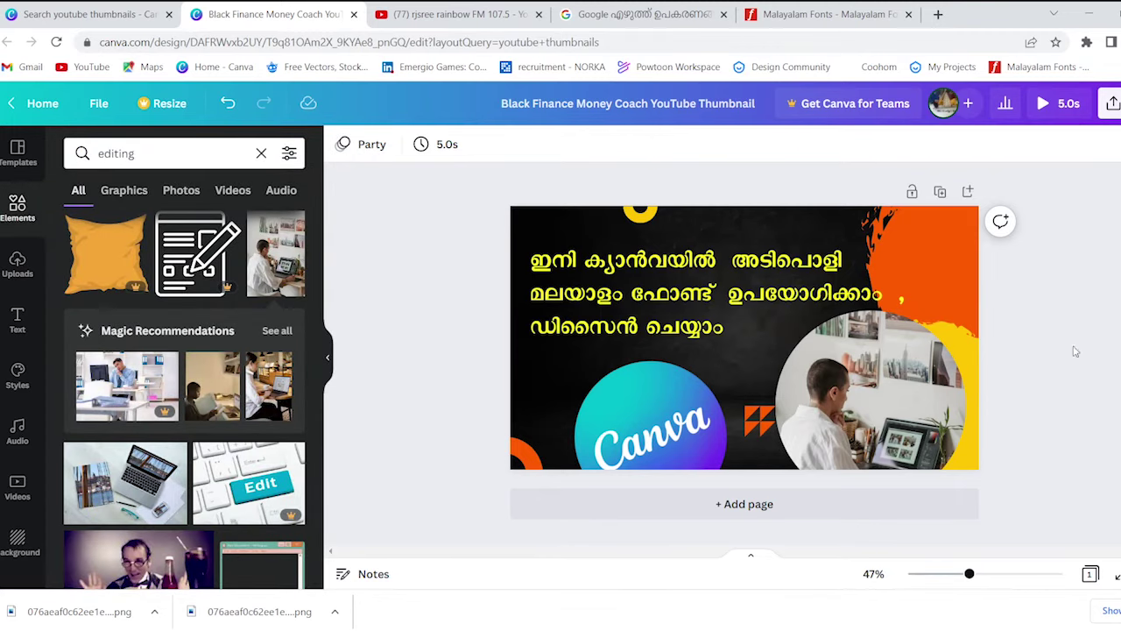
Download the finished thumbnail as a PNG file.
{"action": "left_click", "coordinate": [1113, 103]}
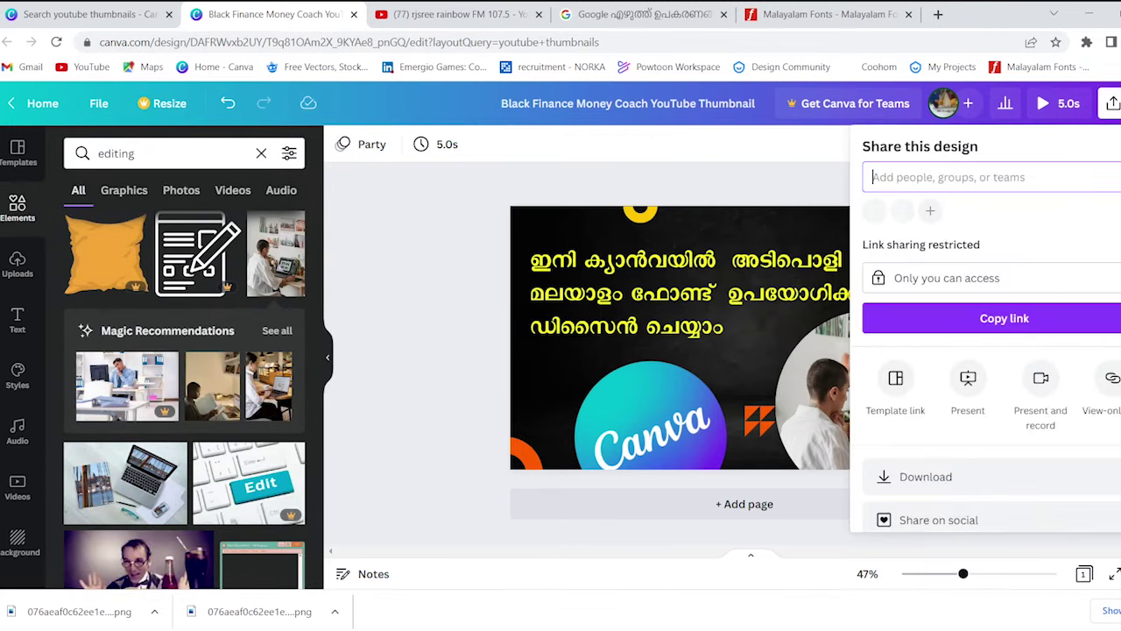
{"action": "left_click", "coordinate": [981, 484]}
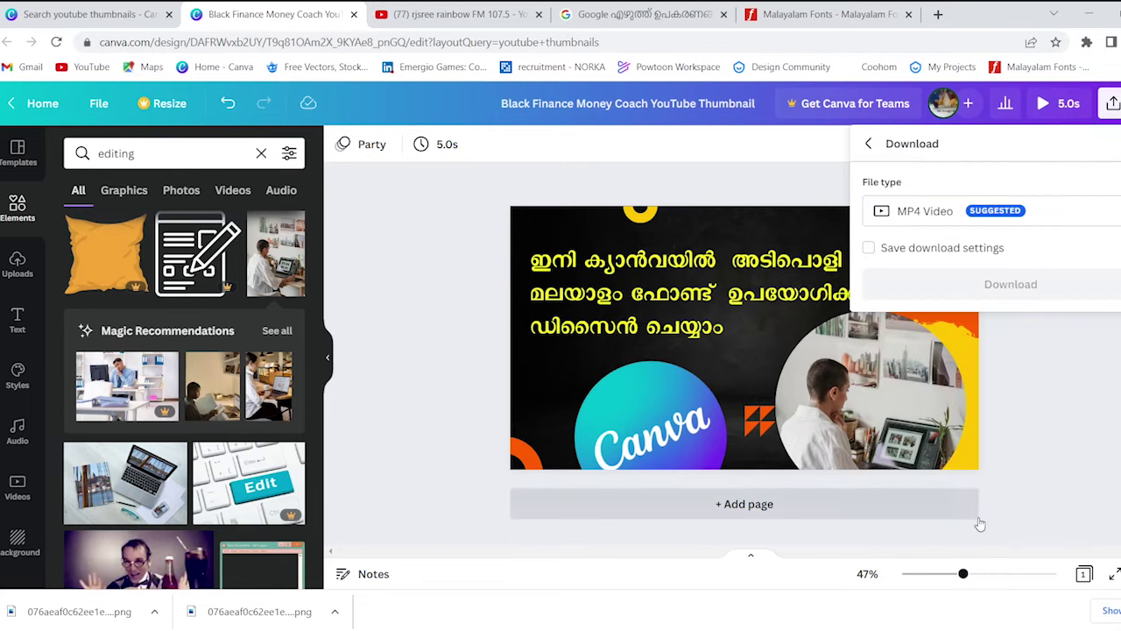
{"action": "left_click", "coordinate": [934, 222]}
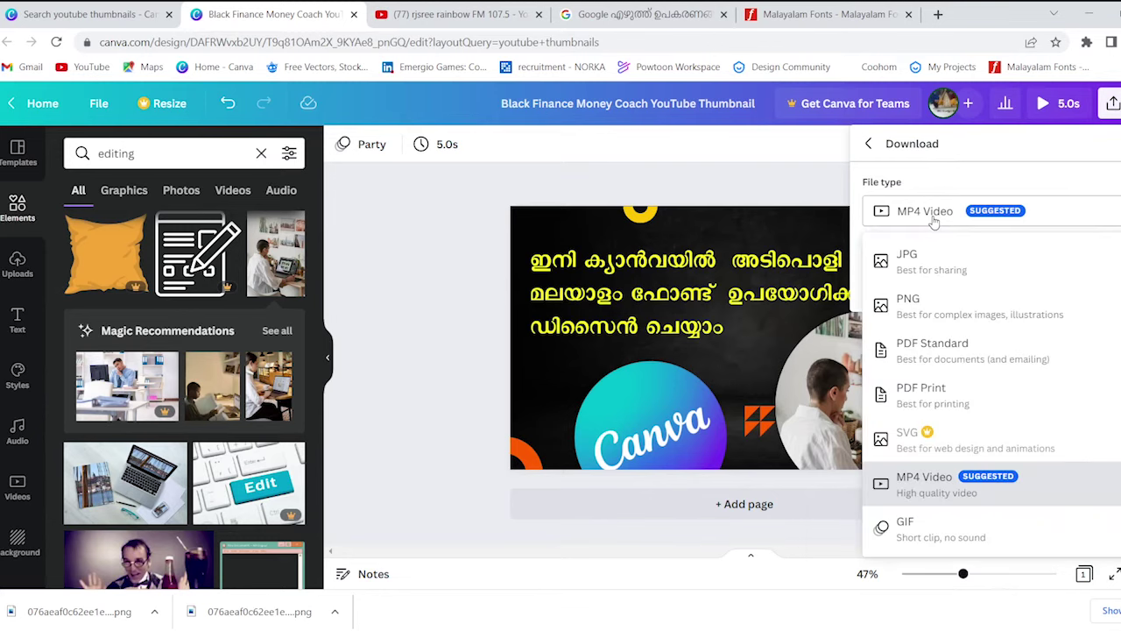
{"action": "left_click", "coordinate": [921, 323]}
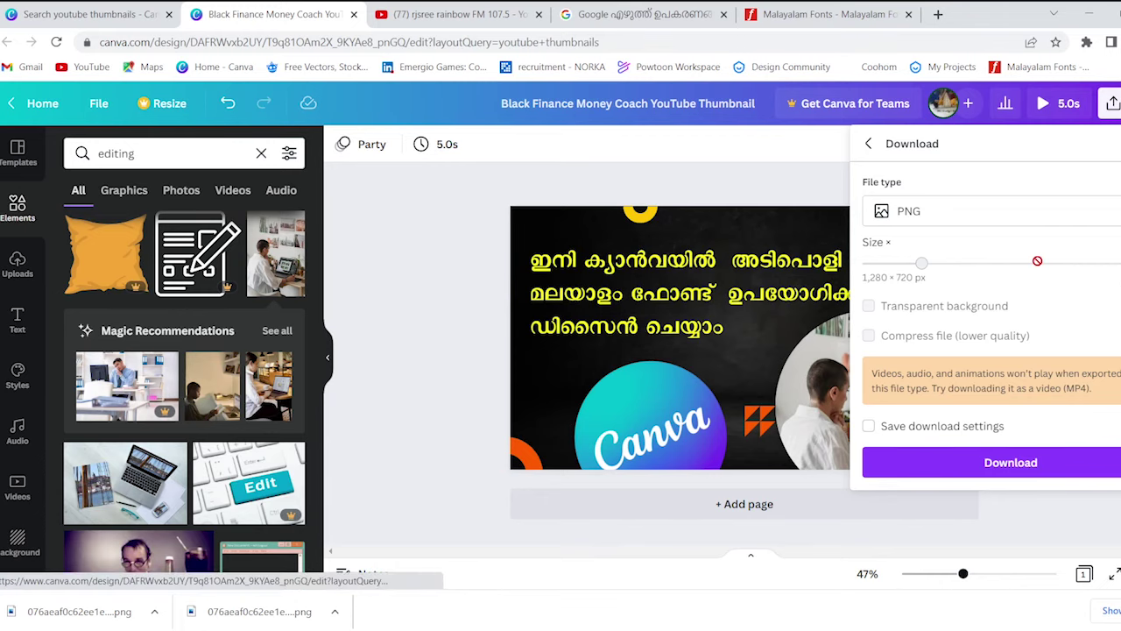
{"action": "left_click", "coordinate": [1010, 462]}
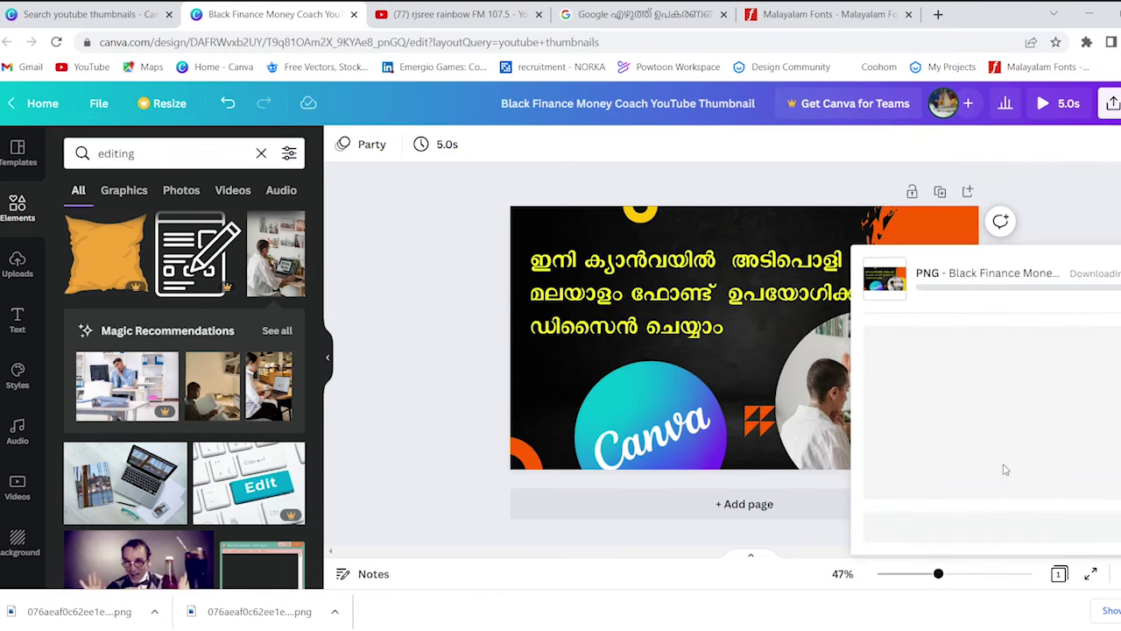